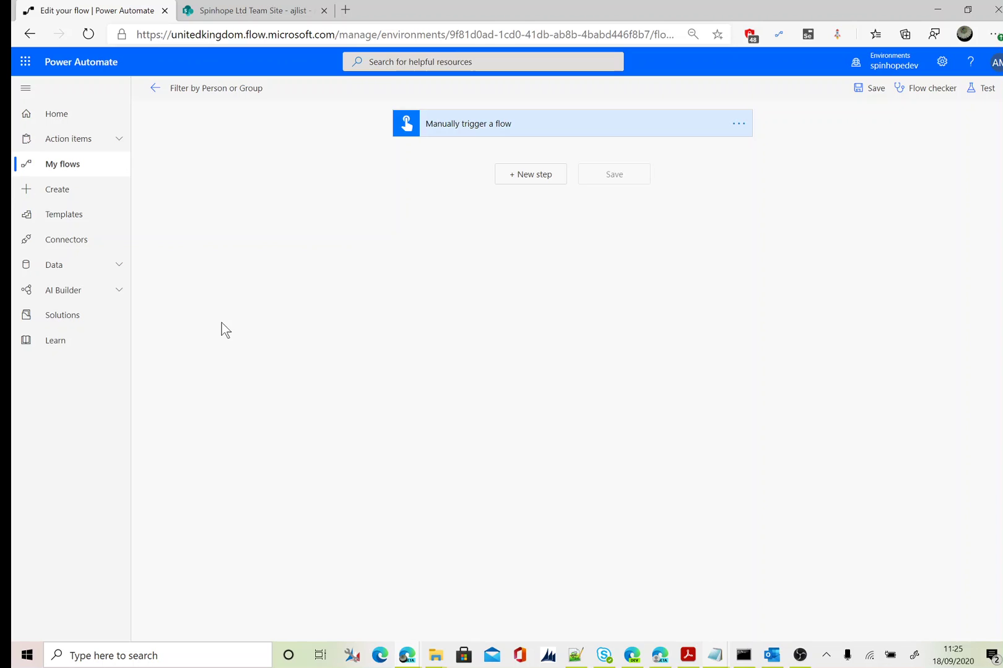
# Open List settings for ajlist from the SharePoint gear menu and scroll to the Columns table.
pyautogui.click(244, 11)
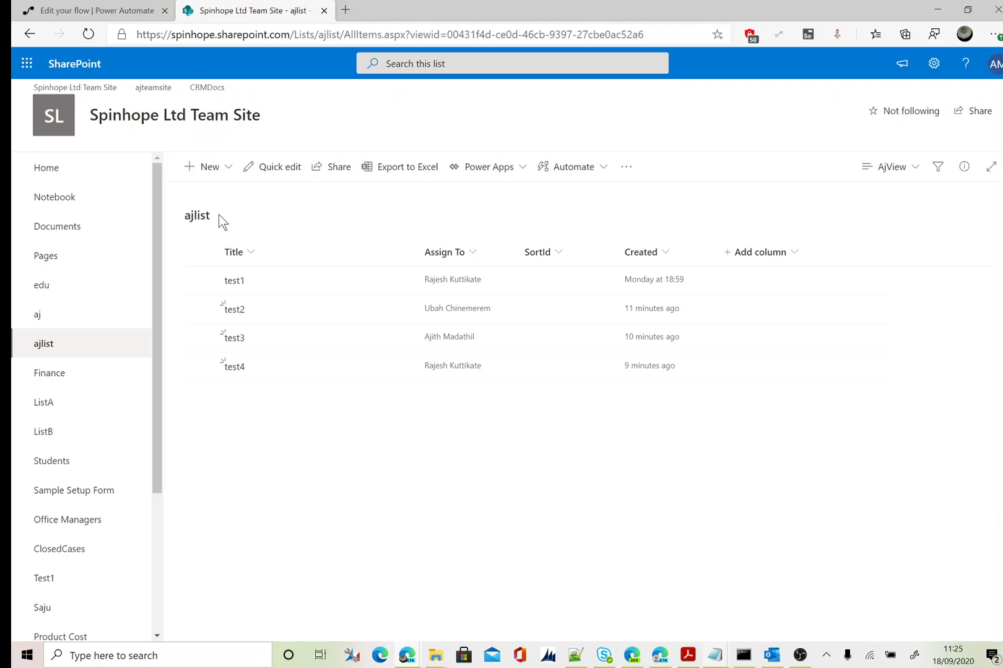
pyautogui.click(934, 70)
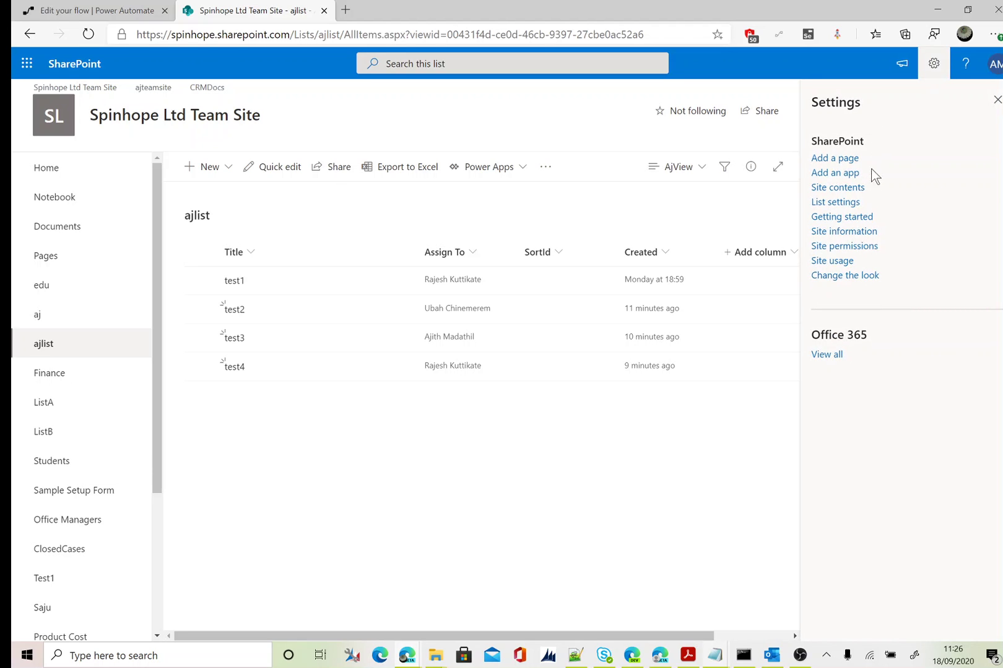
pyautogui.click(833, 204)
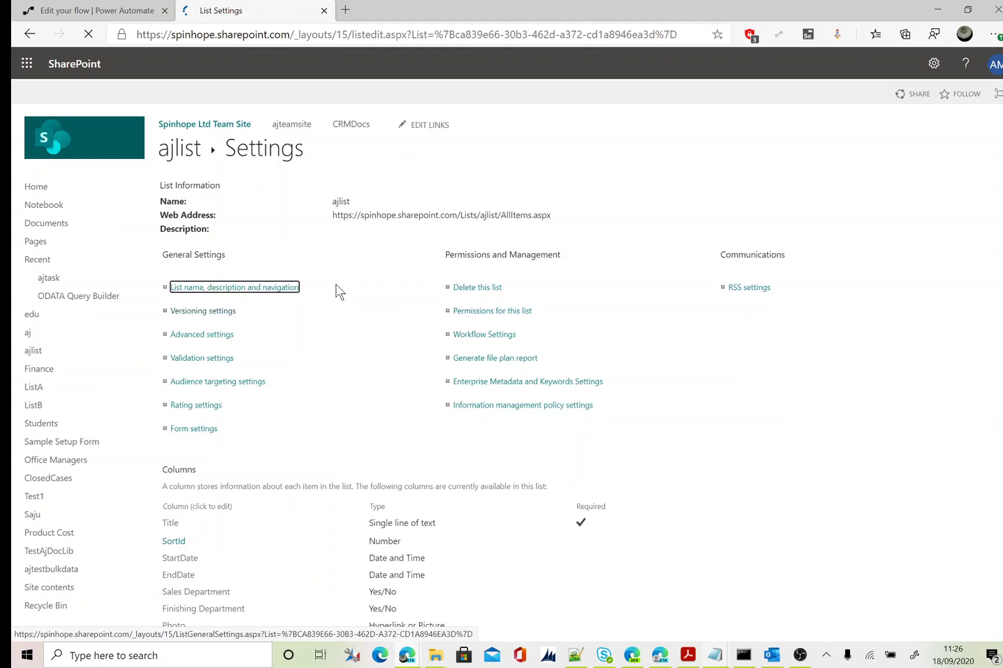
pyautogui.scroll(-5, 338, 291)
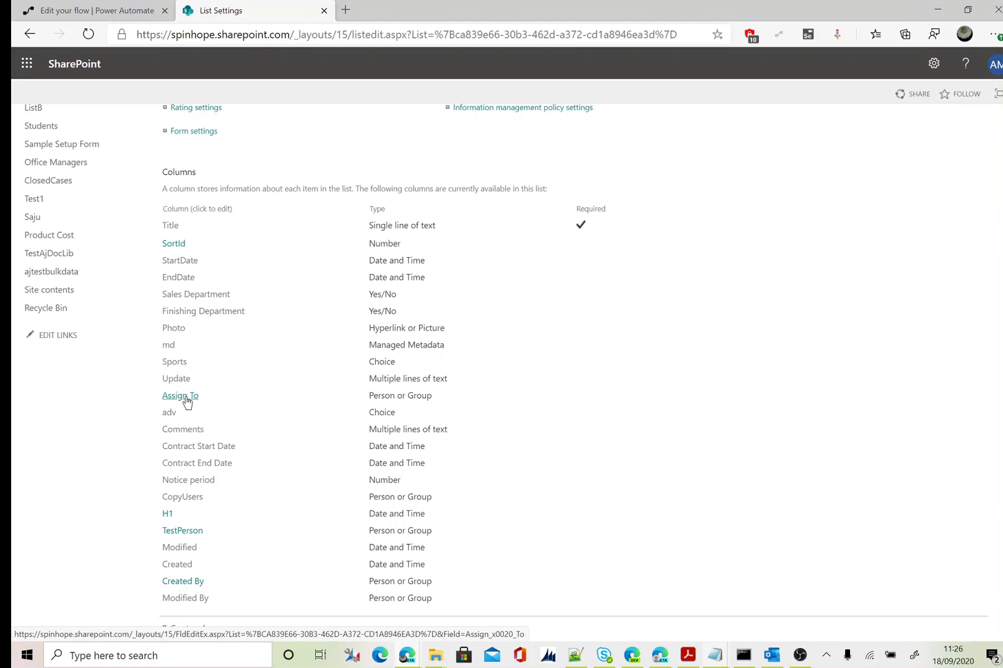
# Open the Assign To column settings and find Field=Assign_x0020_To at the end of the URL.
pyautogui.click(186, 403)
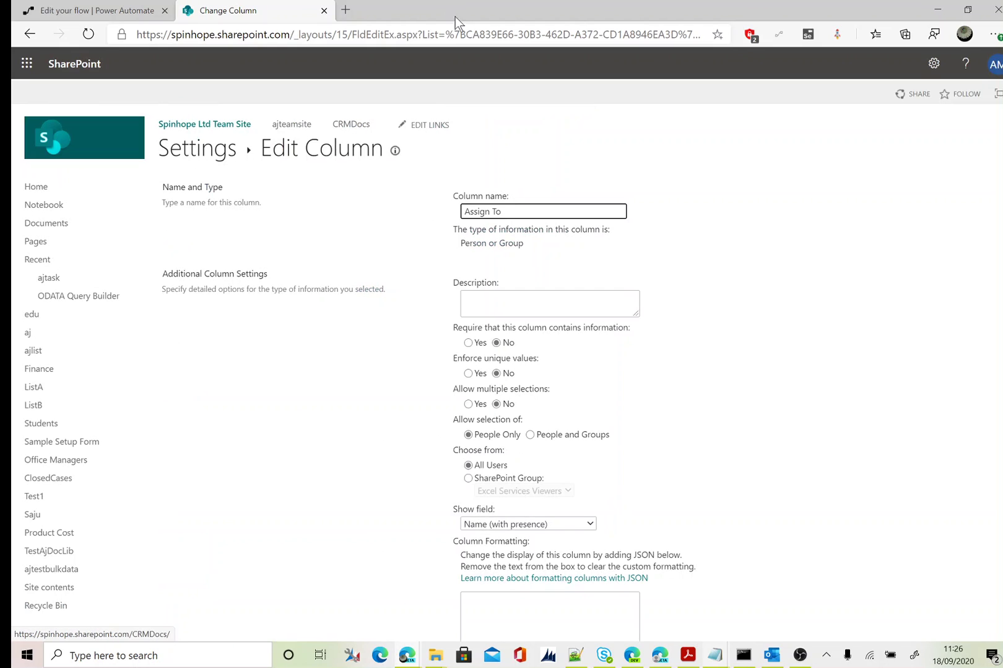
pyautogui.click(458, 35)
pyautogui.press('End')
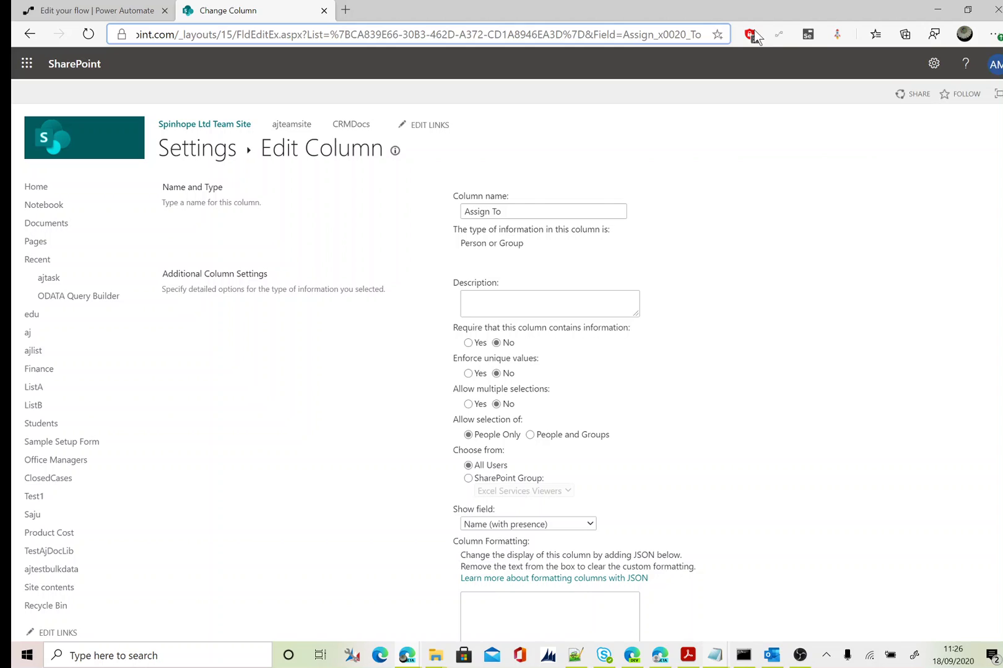
pyautogui.moveTo(622, 34); pyautogui.dragTo(702, 35)
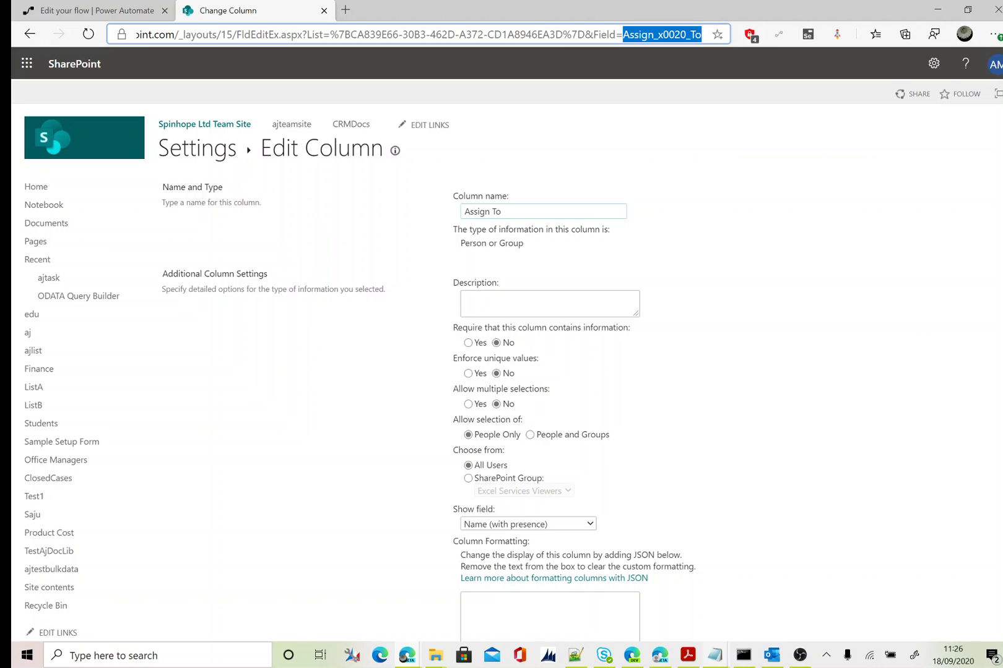
pyautogui.moveTo(619, 212); pyautogui.dragTo(454, 214)
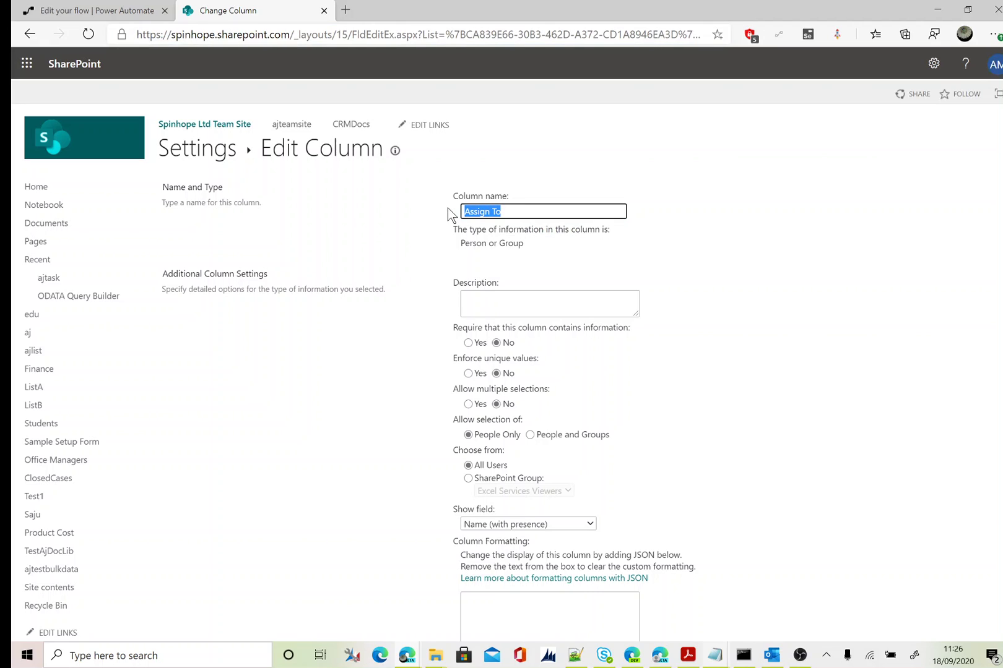
# Confirm the internal name Assign_x0020_To, then go back through list settings to the ajlist items.
pyautogui.click(578, 40)
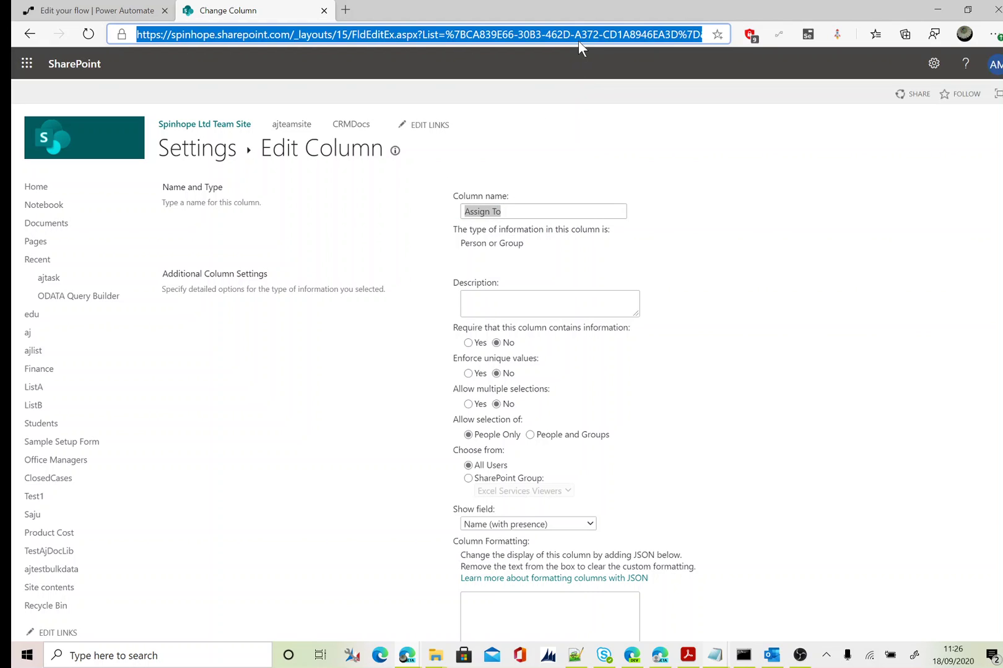
pyautogui.press('End')
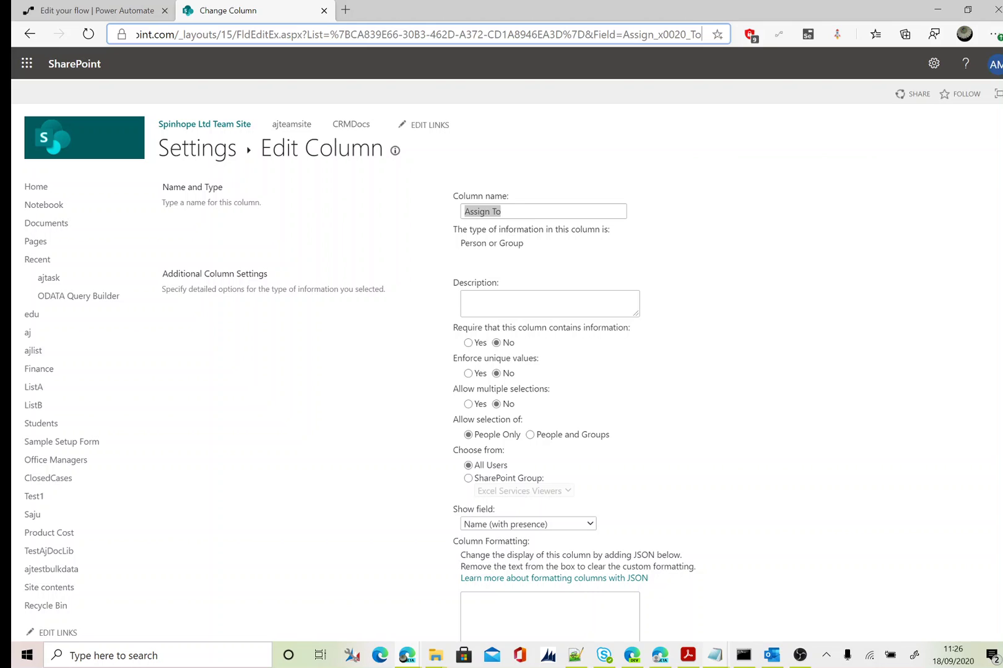
pyautogui.moveTo(623, 35); pyautogui.dragTo(701, 35)
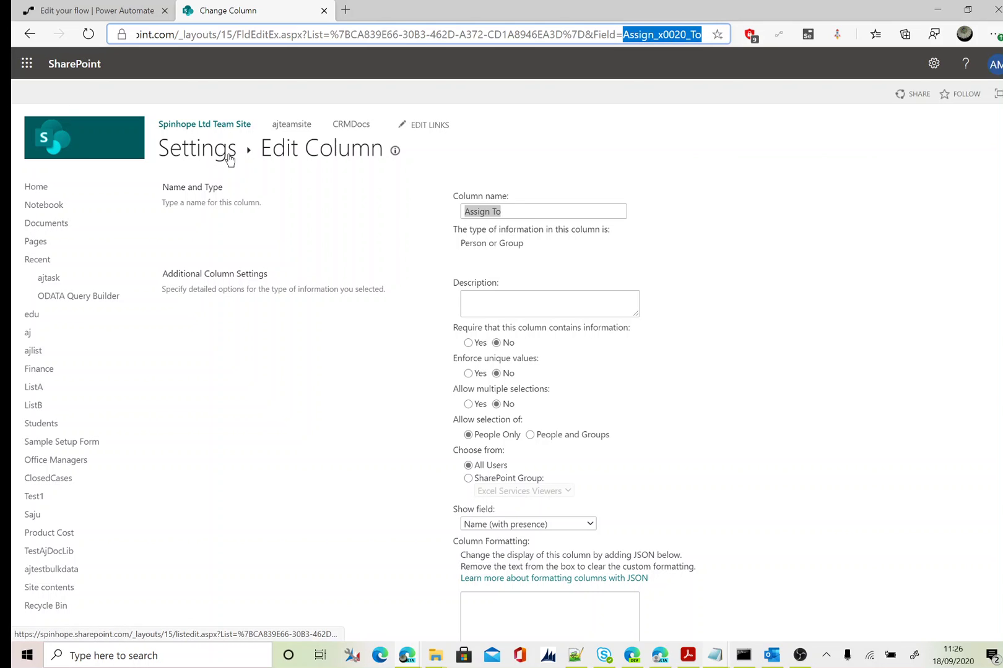
pyautogui.click(201, 153)
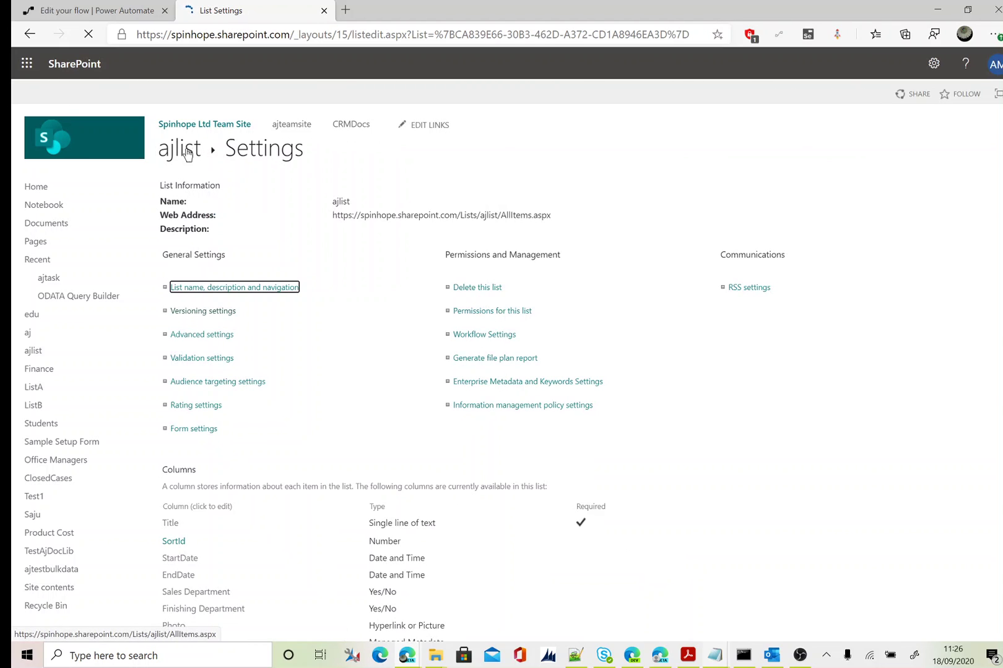
pyautogui.click(187, 154)
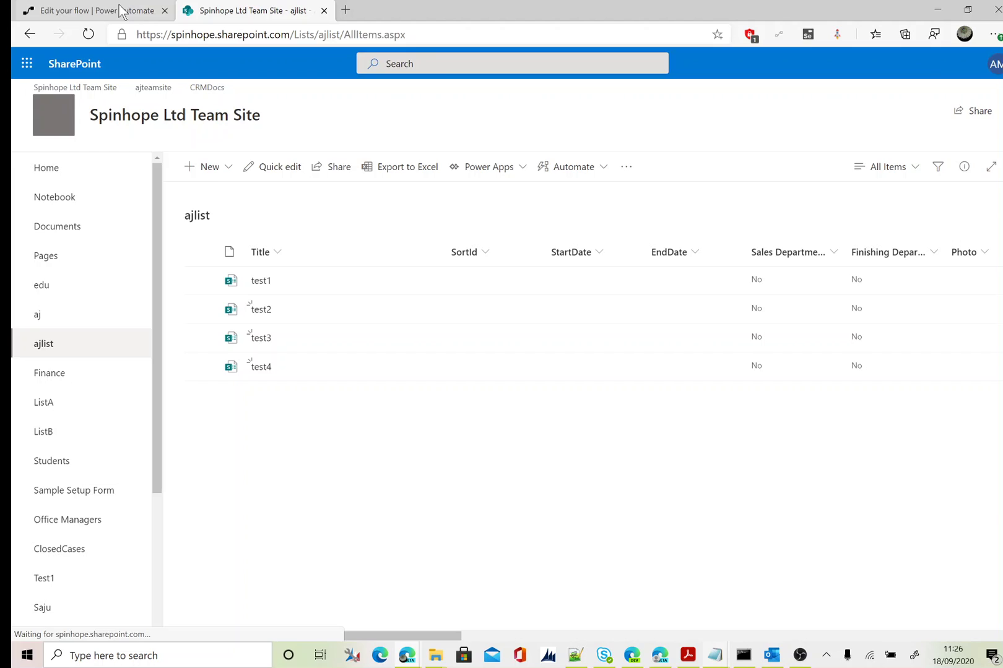
# Add a SharePoint Get items action after the flow's trigger.
pyautogui.click(122, 11)
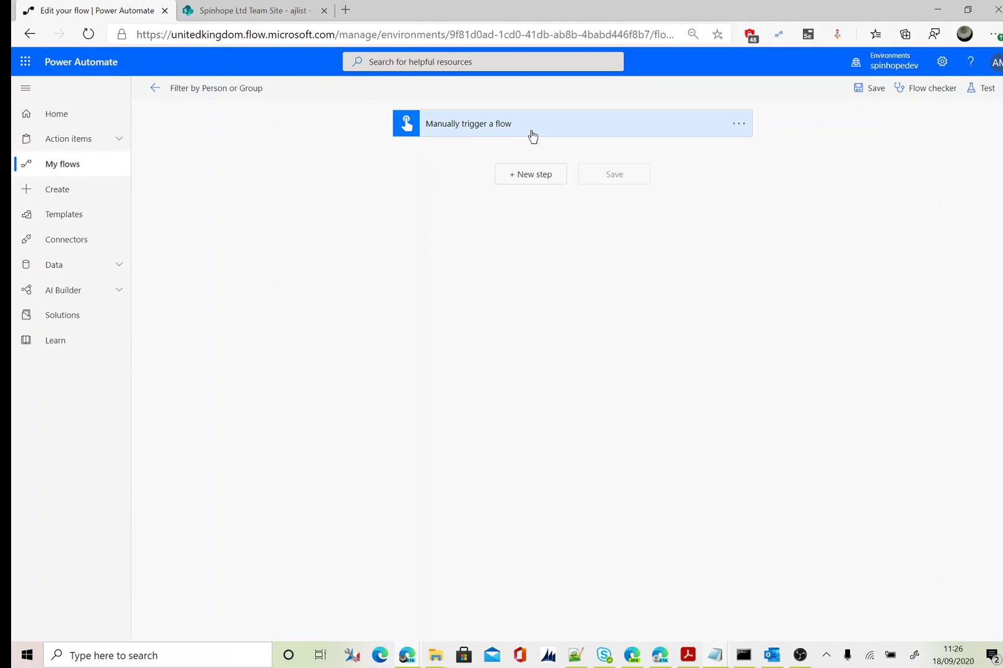
pyautogui.click(516, 174)
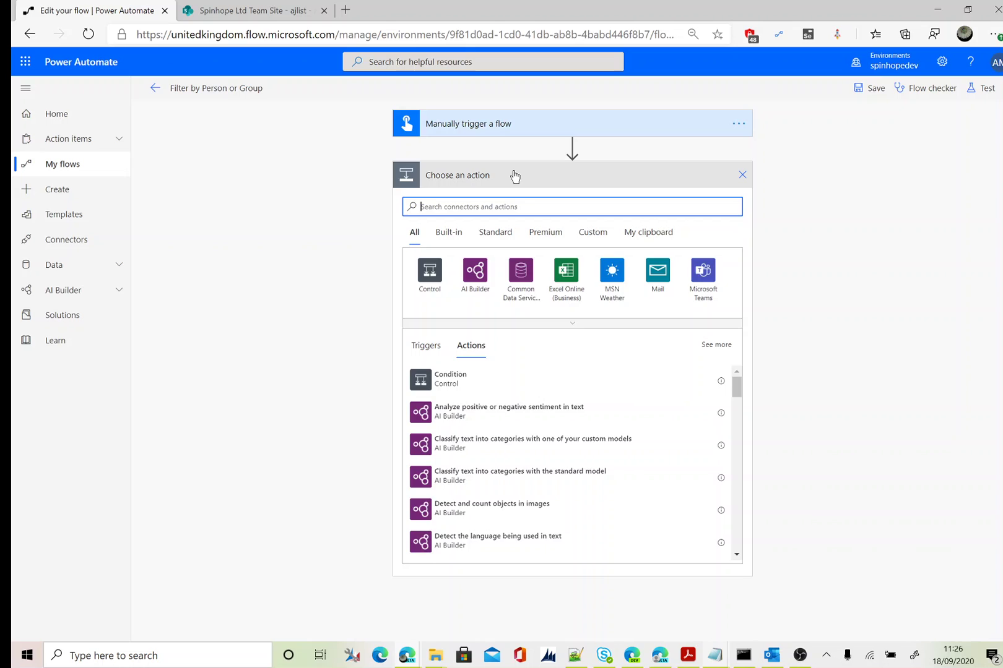
pyautogui.write('sharepoint')
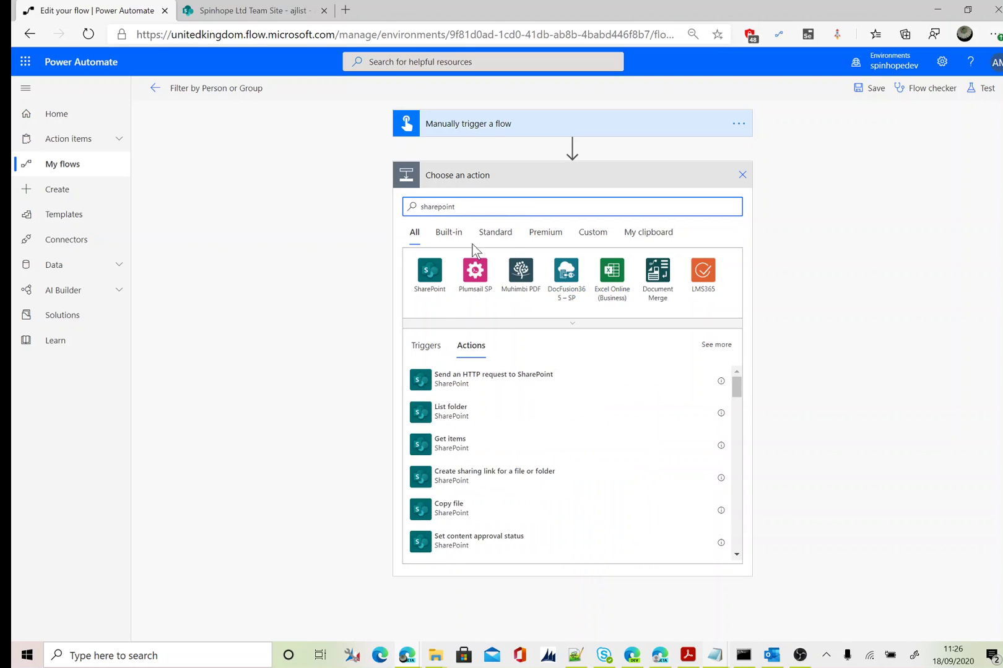
pyautogui.click(434, 272)
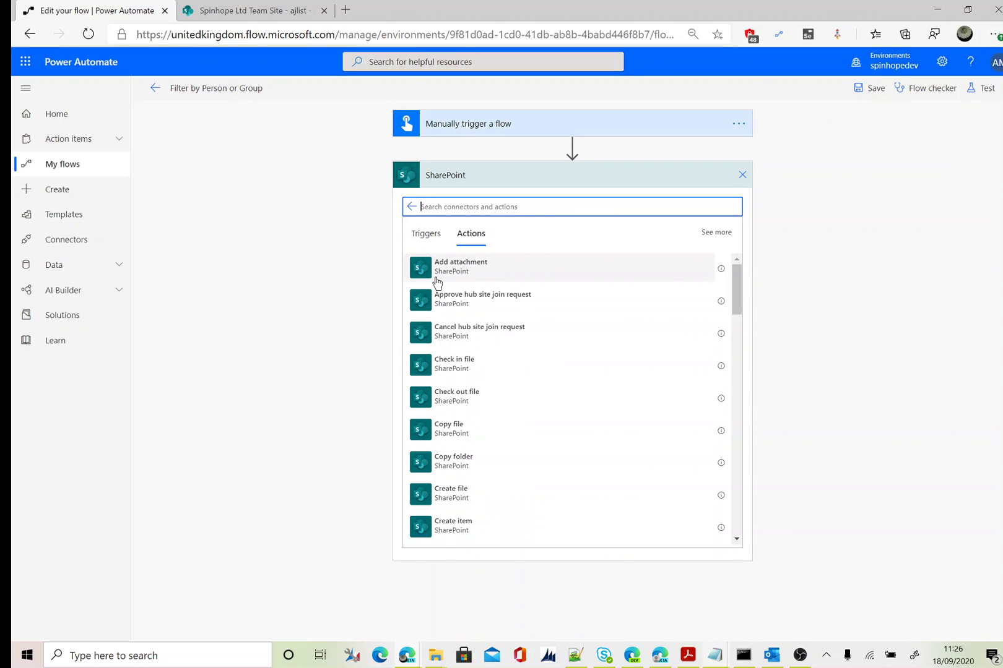
pyautogui.write('get items')
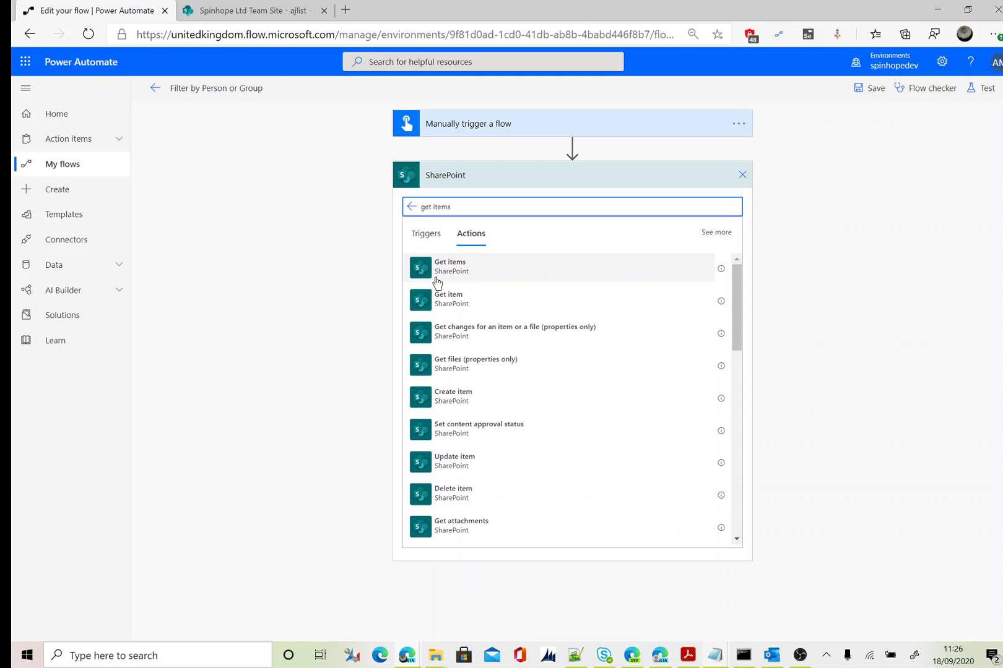
pyautogui.click(467, 276)
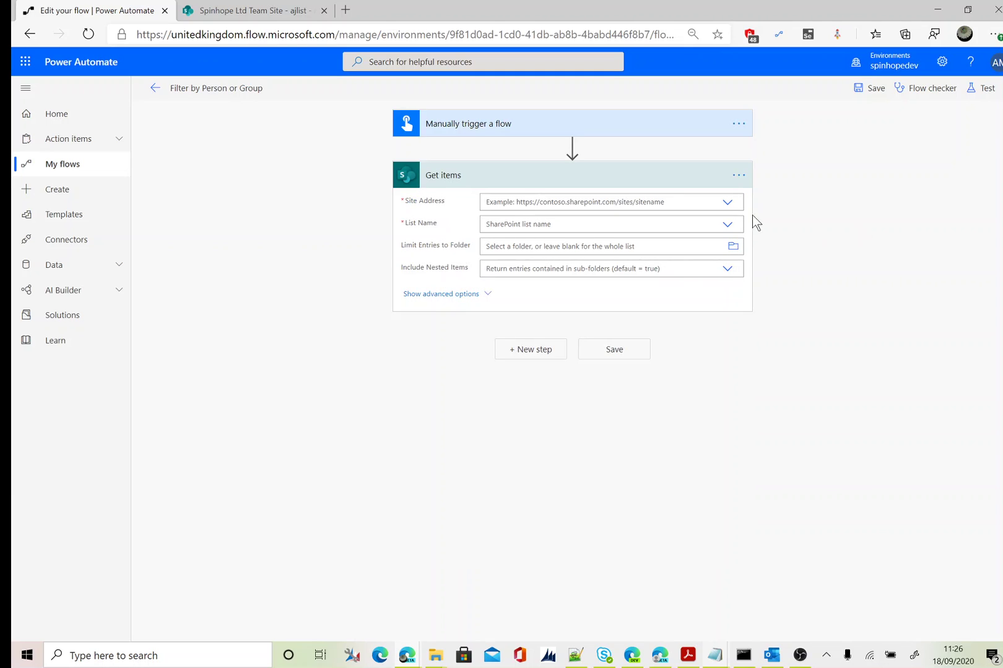
# Point Get items at the Spinhope Ltd Team Site site and the ajlist list.
pyautogui.click(728, 202)
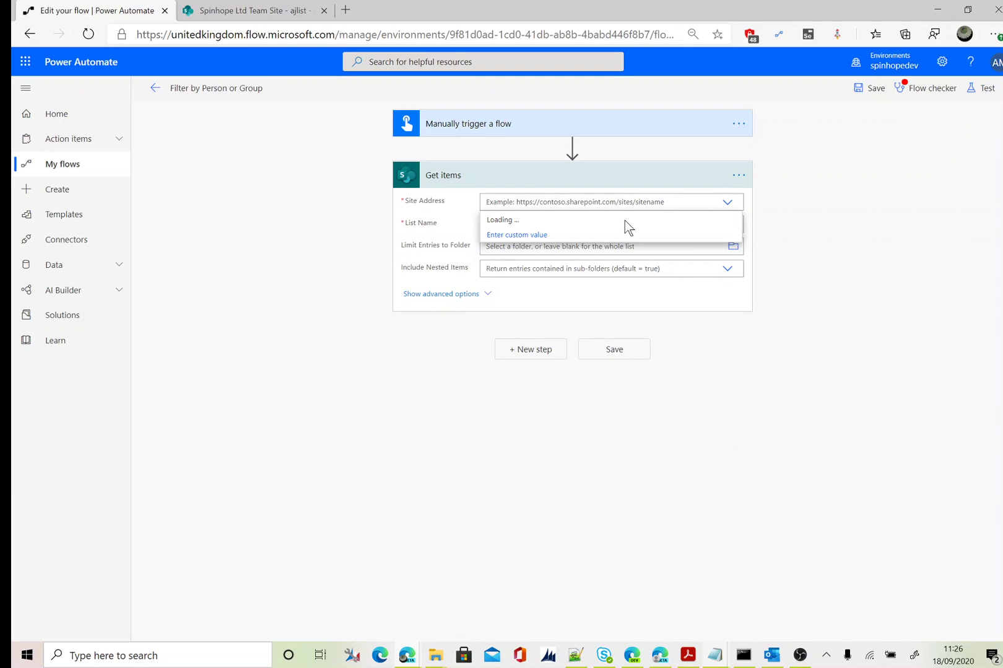
pyautogui.click(624, 281)
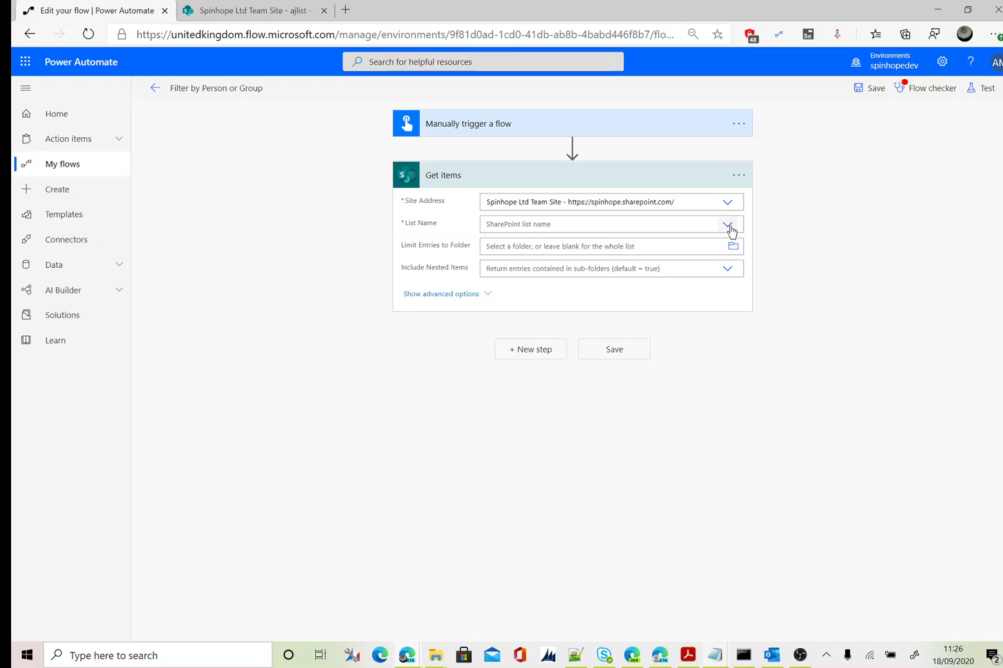
pyautogui.click(729, 227)
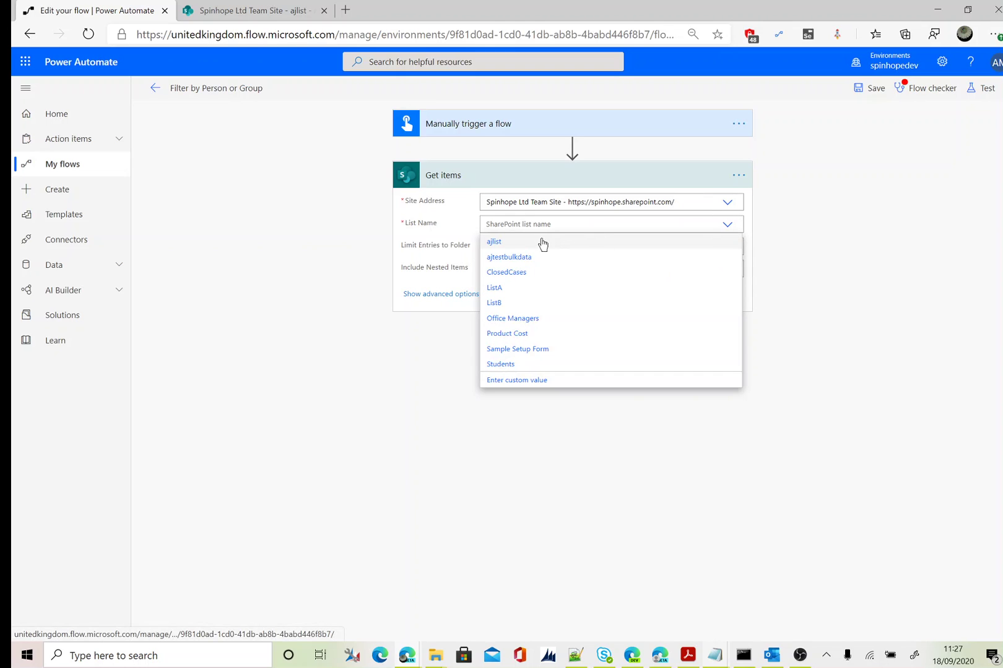
pyautogui.click(543, 242)
# Set the Get items Filter Query to Assign_x0020_To/EMail eq '<the user's e-mail>' with closing quote.
pyautogui.click(473, 295)
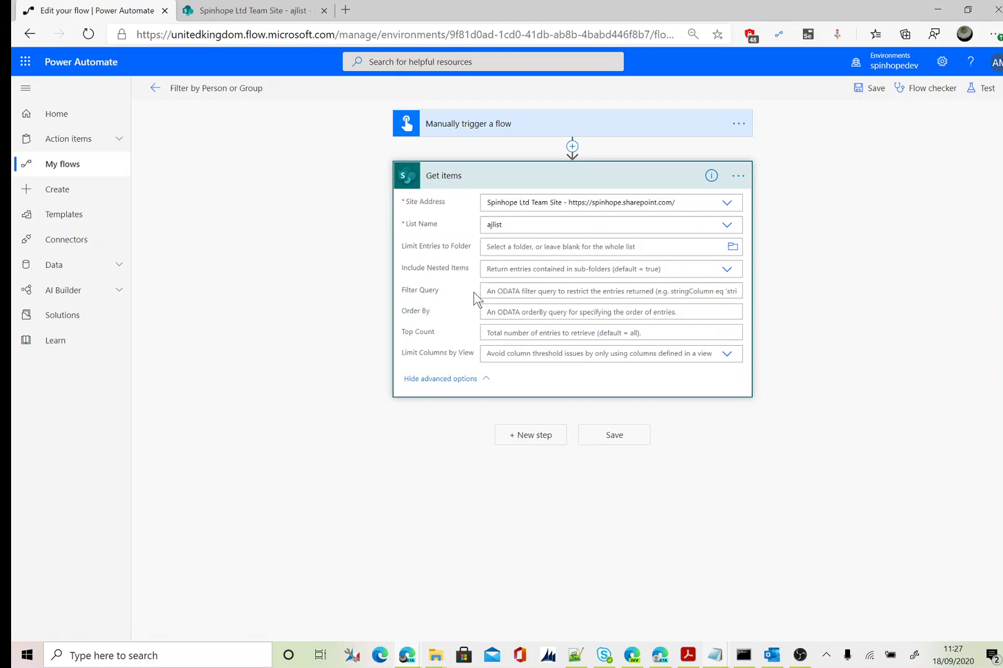
pyautogui.click(520, 291)
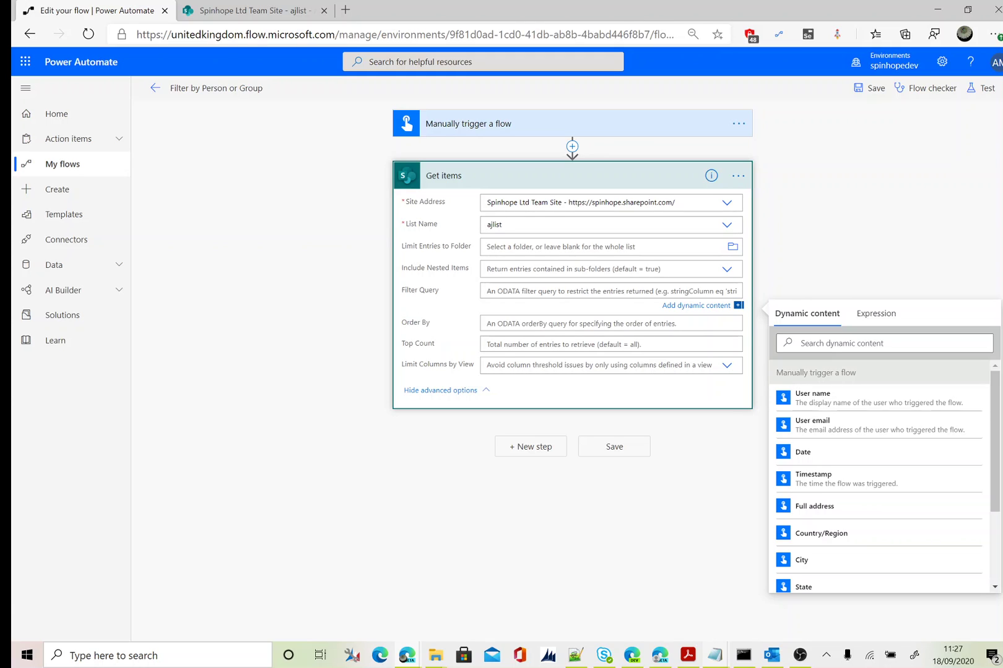
pyautogui.hotkey('ctrl', 'v')
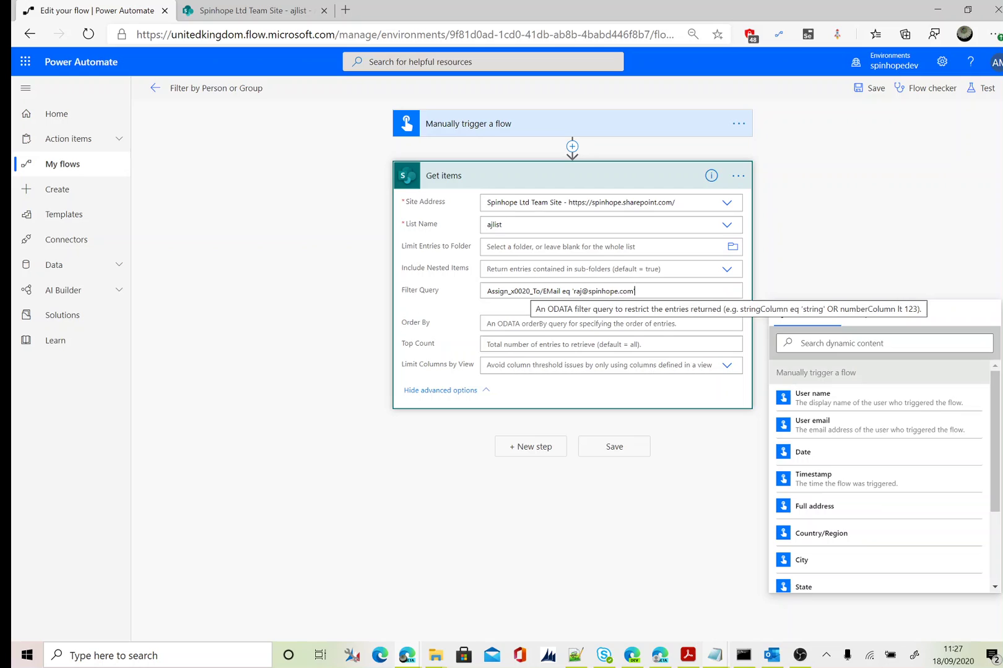
pyautogui.write("'")
pyautogui.moveTo(563, 291); pyautogui.dragTo(541, 291)
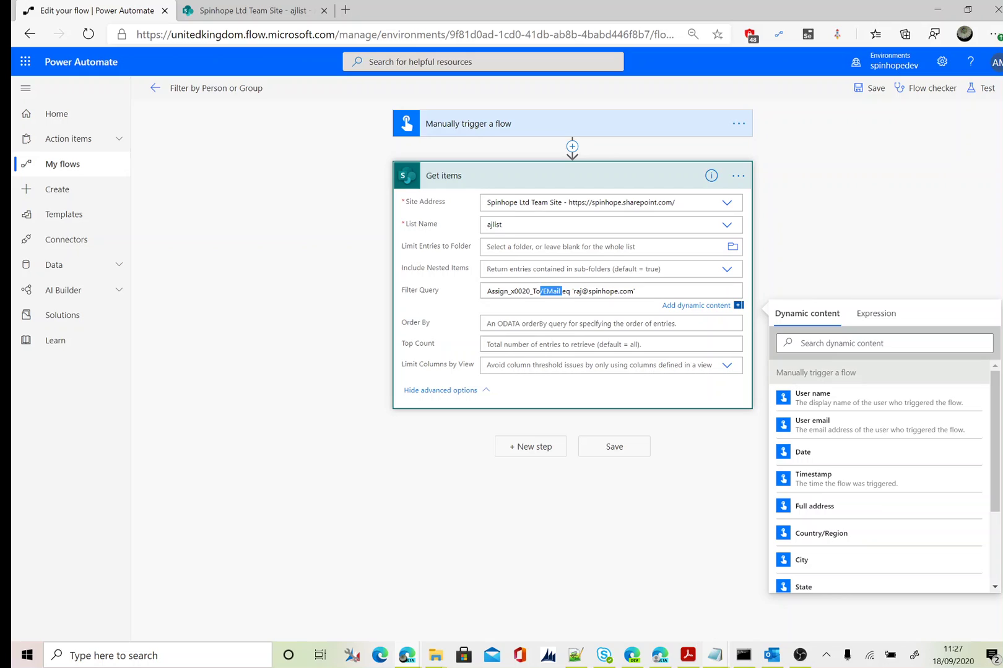
pyautogui.click(579, 291)
# Add a Compose step whose input is the Assign To dynamic value from Get items.
pyautogui.click(533, 447)
pyautogui.write('compose')
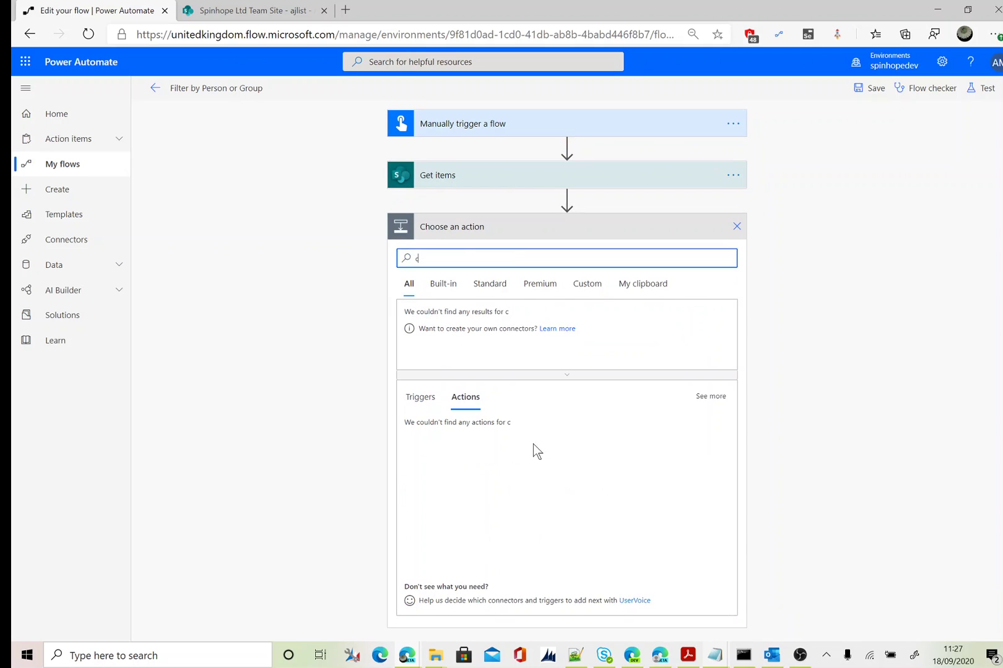
pyautogui.click(427, 338)
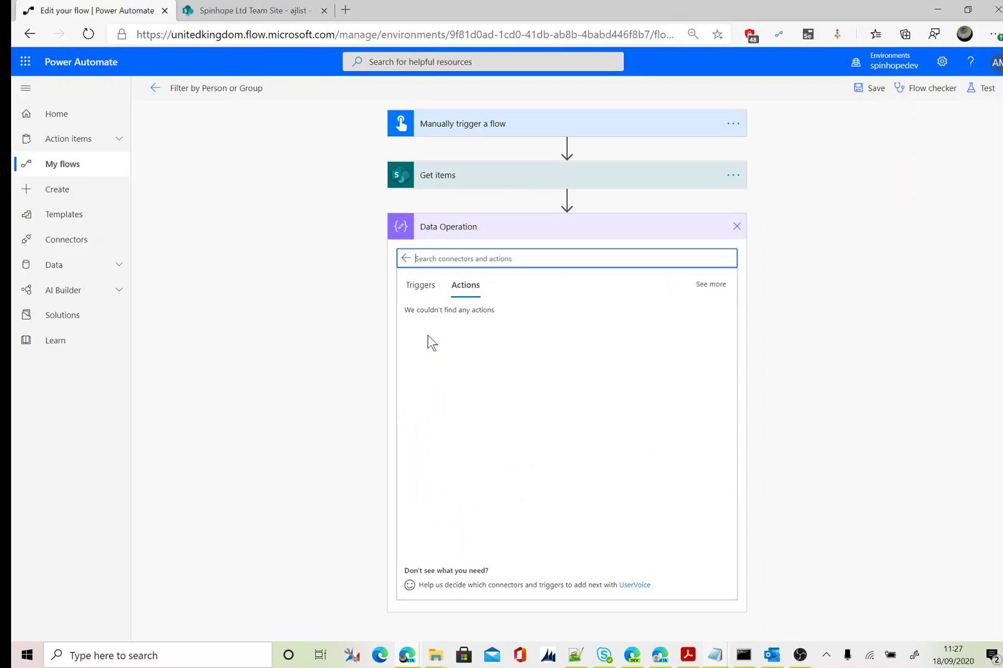
pyautogui.click(444, 319)
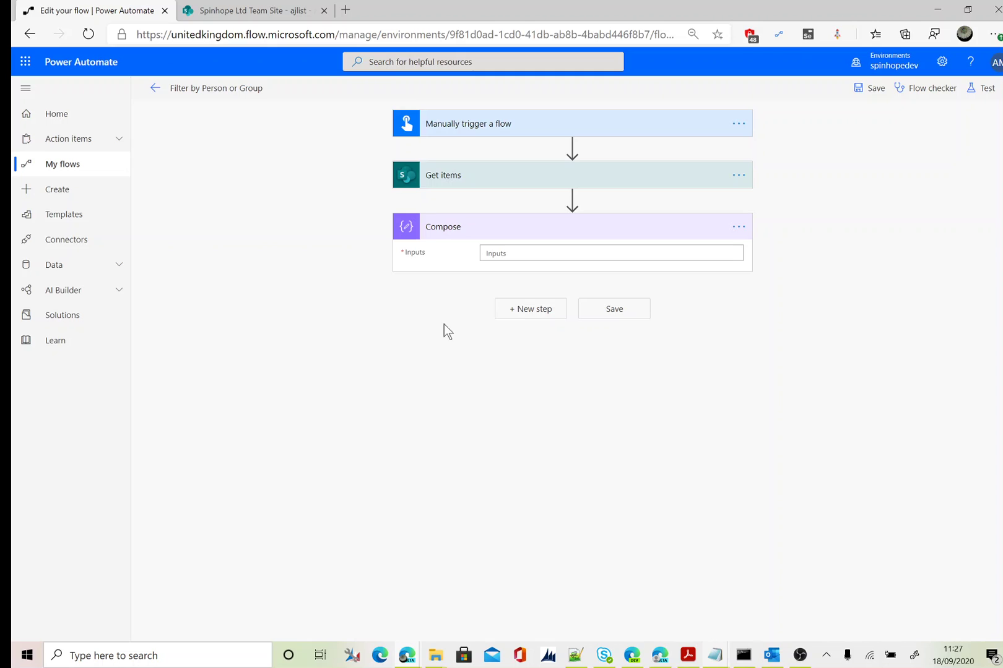
pyautogui.click(528, 255)
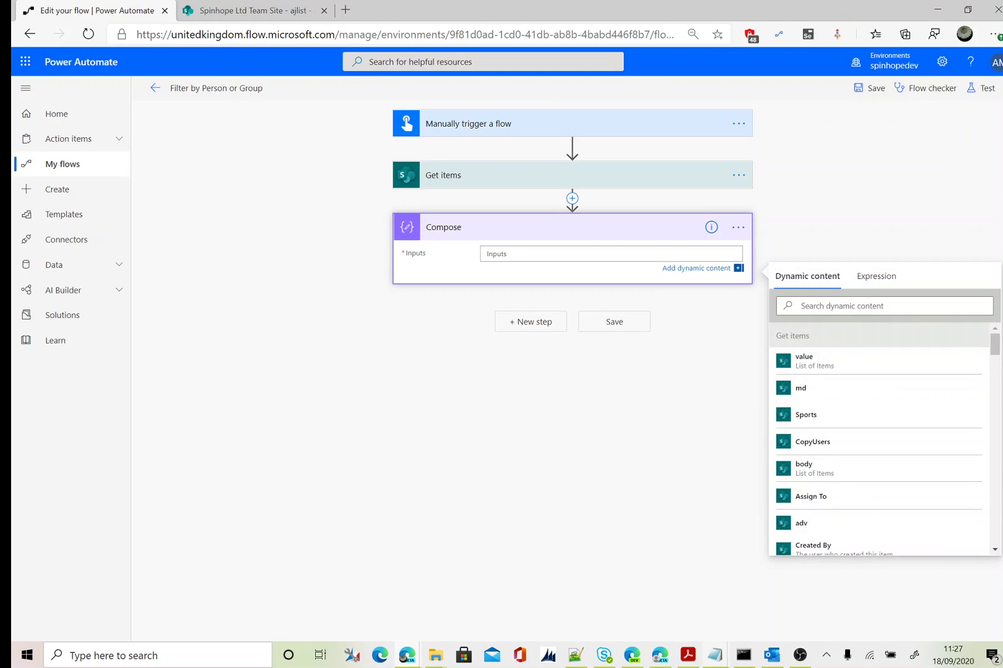
pyautogui.click(883, 306)
pyautogui.write('ass')
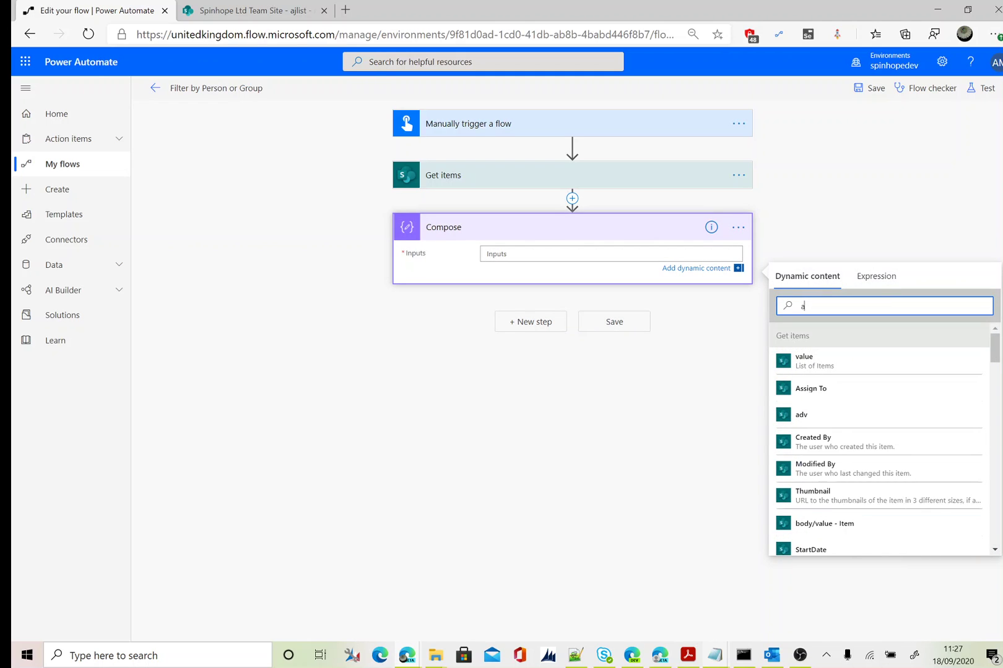
pyautogui.click(814, 366)
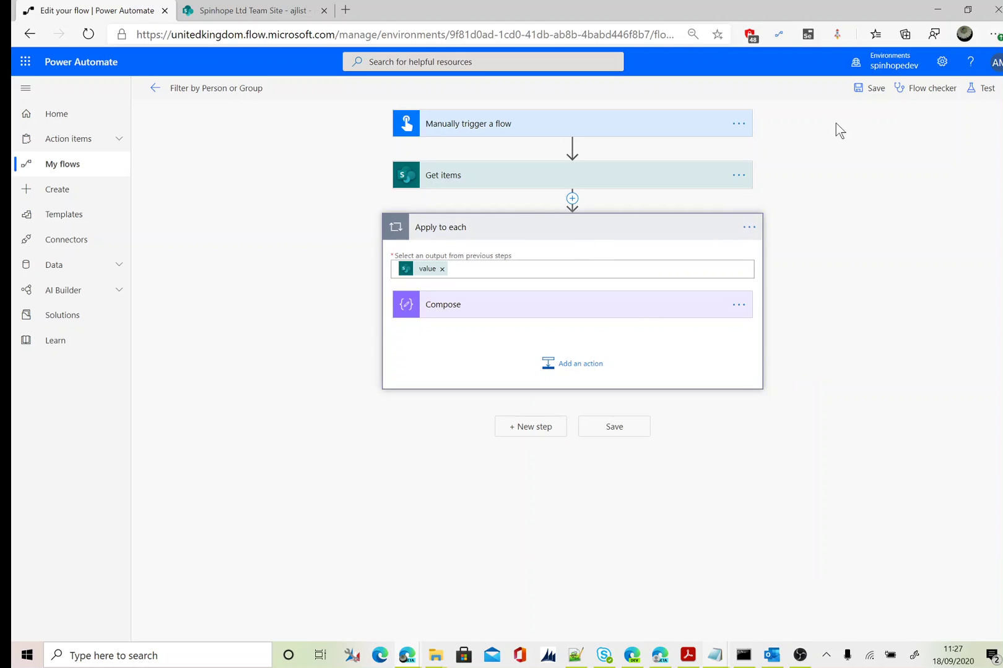
# Run a manual test of the flow.
pyautogui.click(984, 89)
pyautogui.click(847, 172)
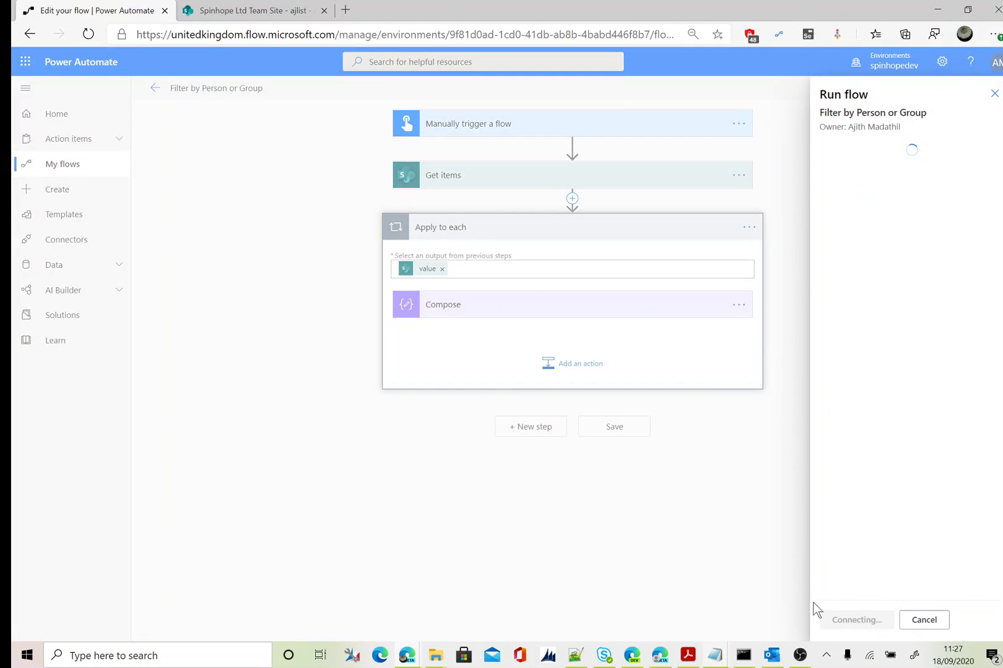
pyautogui.click(849, 626)
# Inspect the Assign To values of the first and fourth ajlist items, then return to Run History.
pyautogui.click(849, 624)
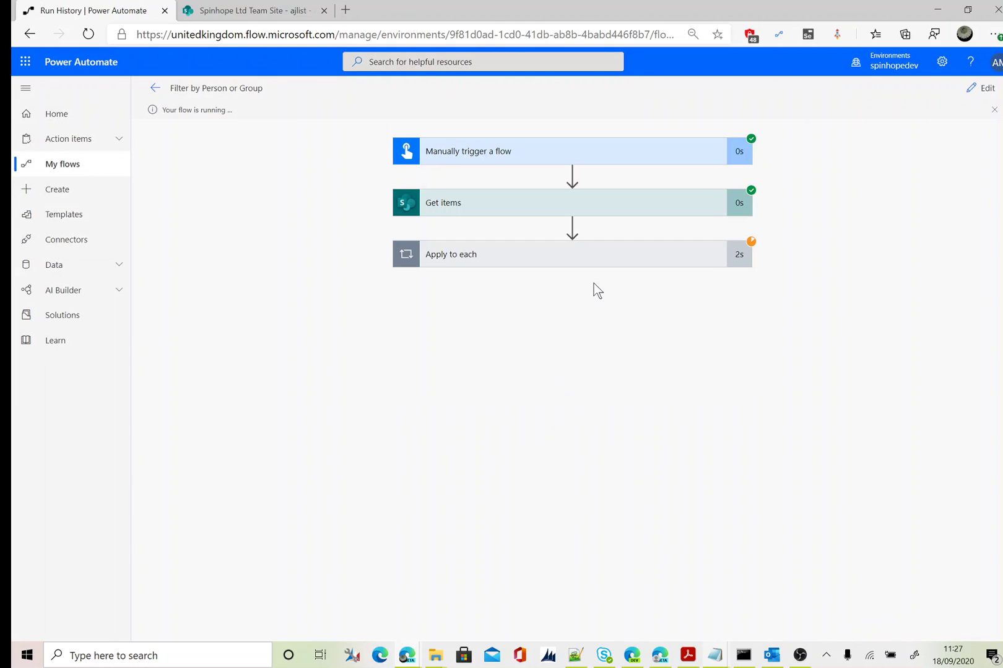
pyautogui.click(226, 10)
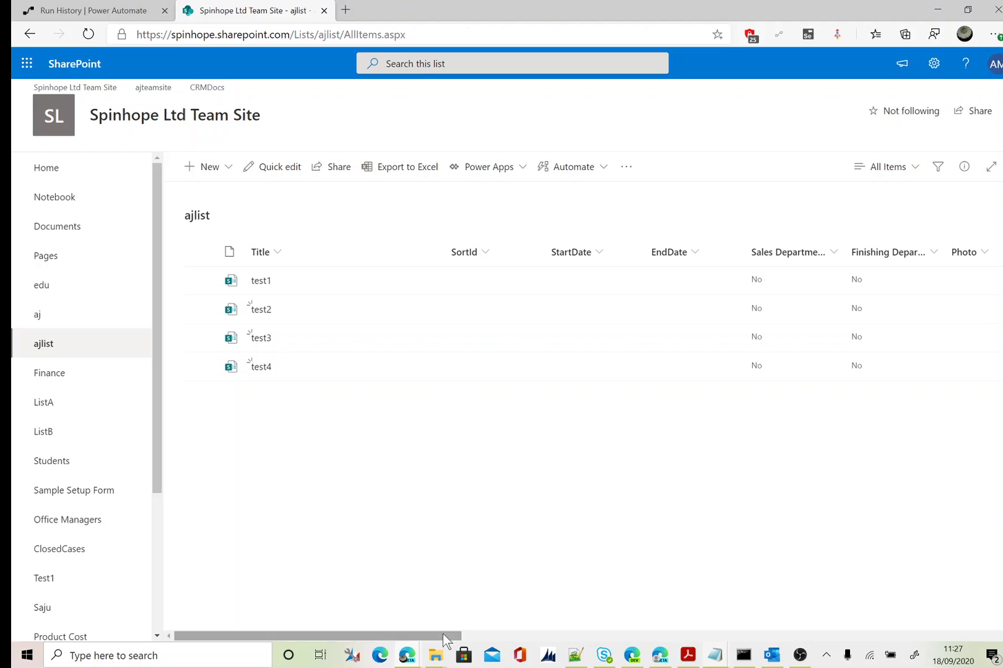
pyautogui.moveTo(405, 642); pyautogui.dragTo(630, 658)
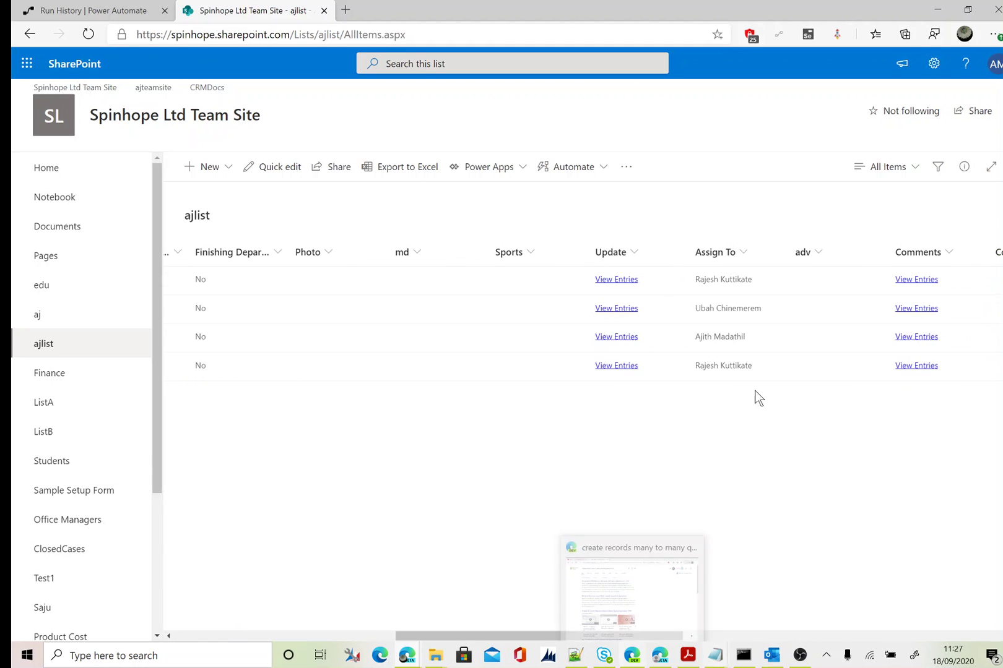
pyautogui.click(788, 280)
pyautogui.click(790, 365)
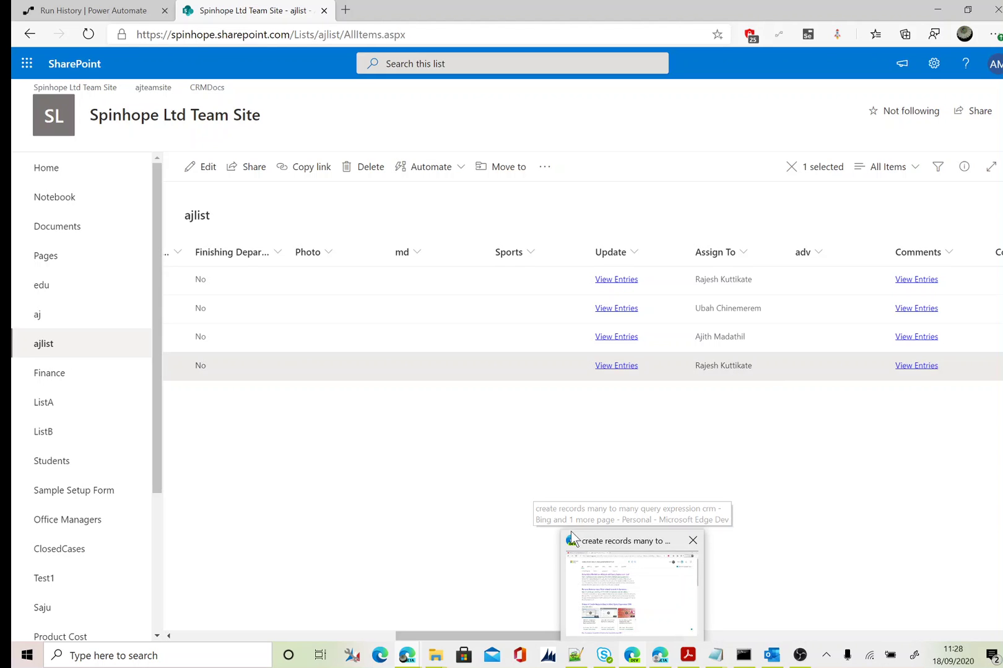
pyautogui.moveTo(450, 638); pyautogui.dragTo(177, 630)
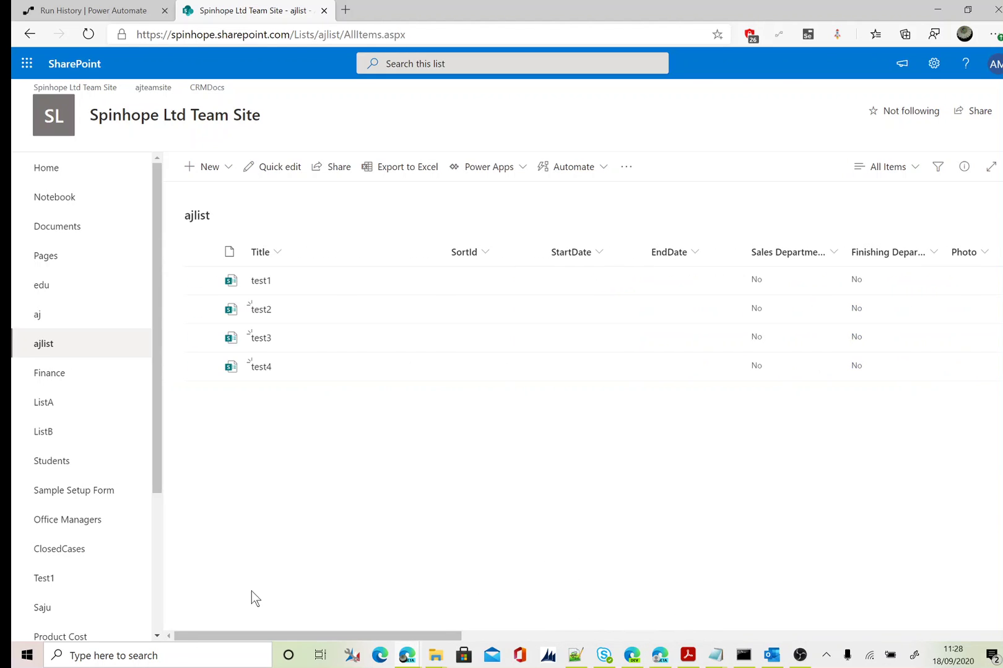
pyautogui.click(105, 13)
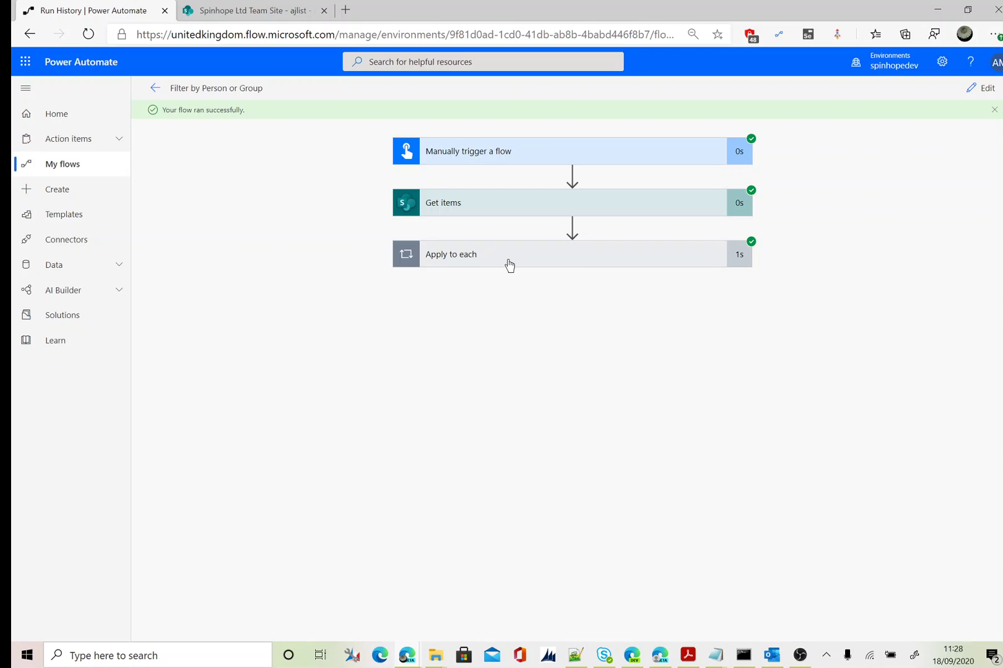
# Expand Get items, the Apply to each loop, and Compose's inputs and outputs in the run view.
pyautogui.click(477, 213)
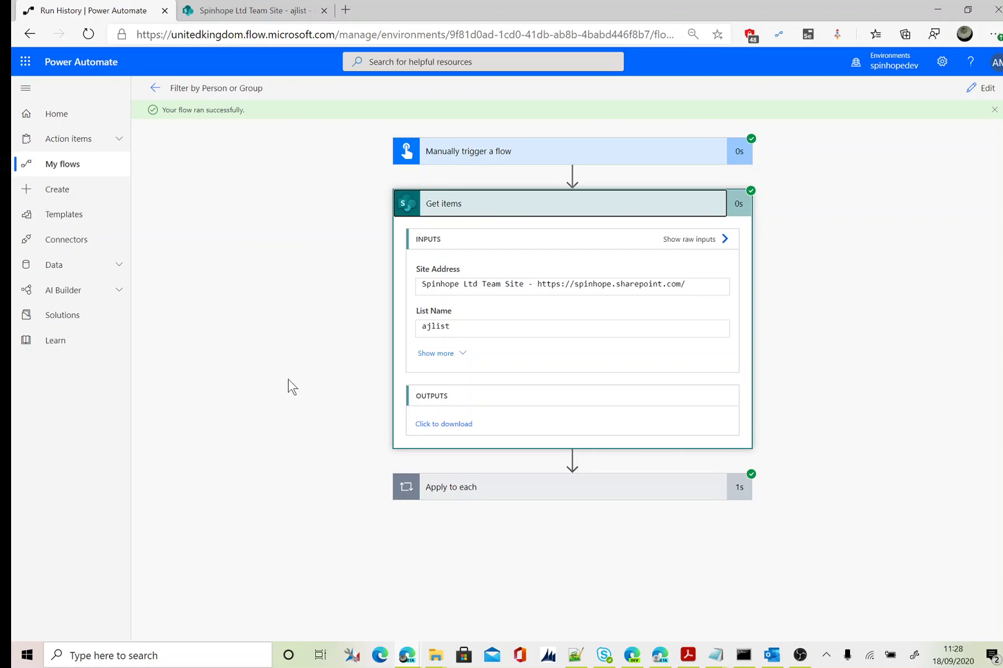
pyautogui.click(472, 491)
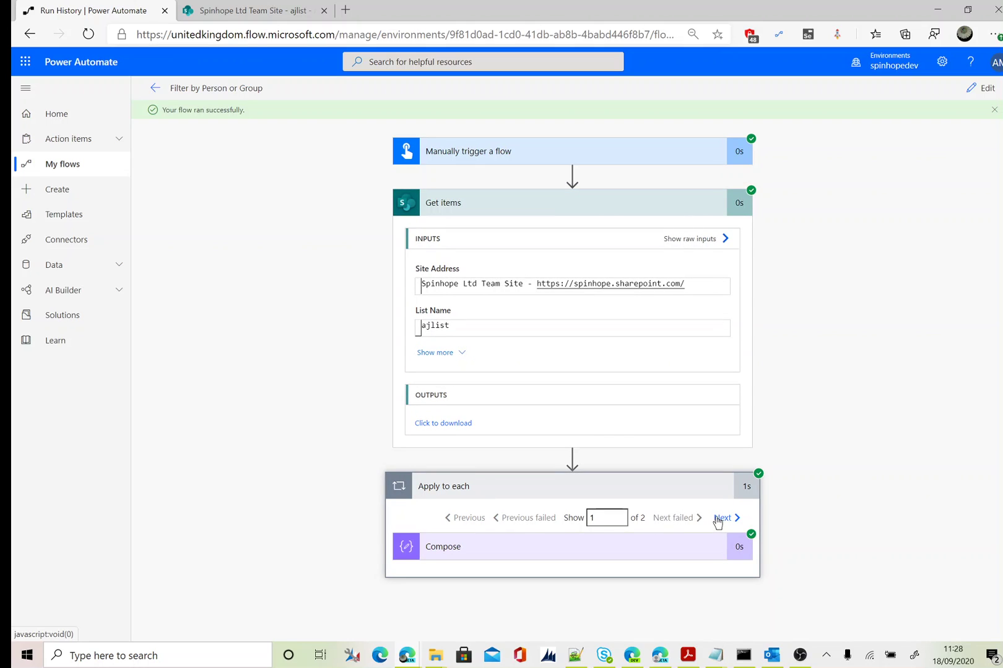
pyautogui.click(719, 518)
pyautogui.click(481, 552)
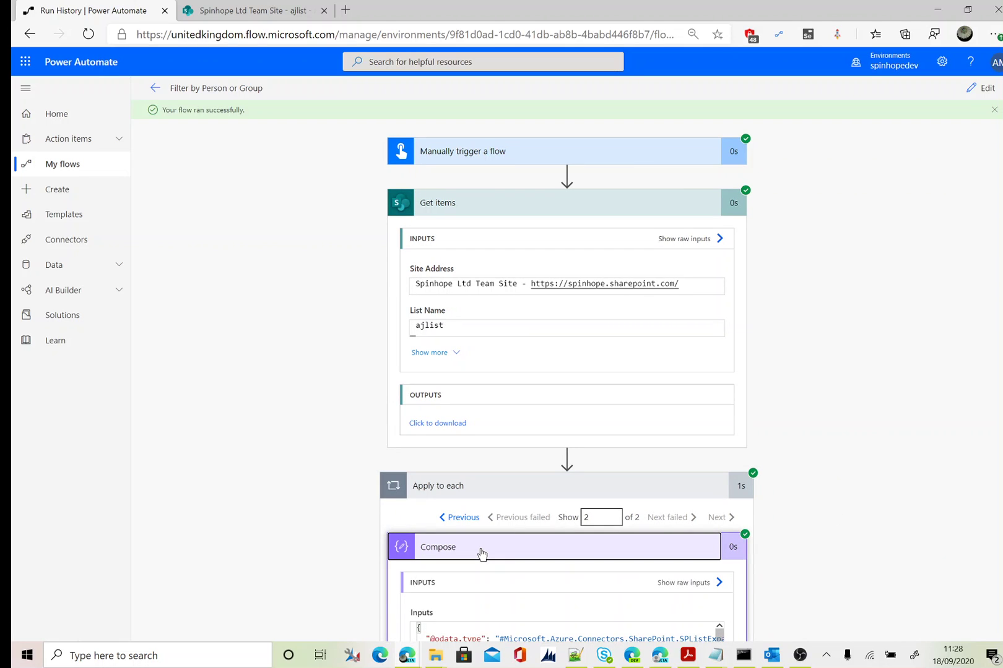
pyautogui.scroll(-3, 301, 460)
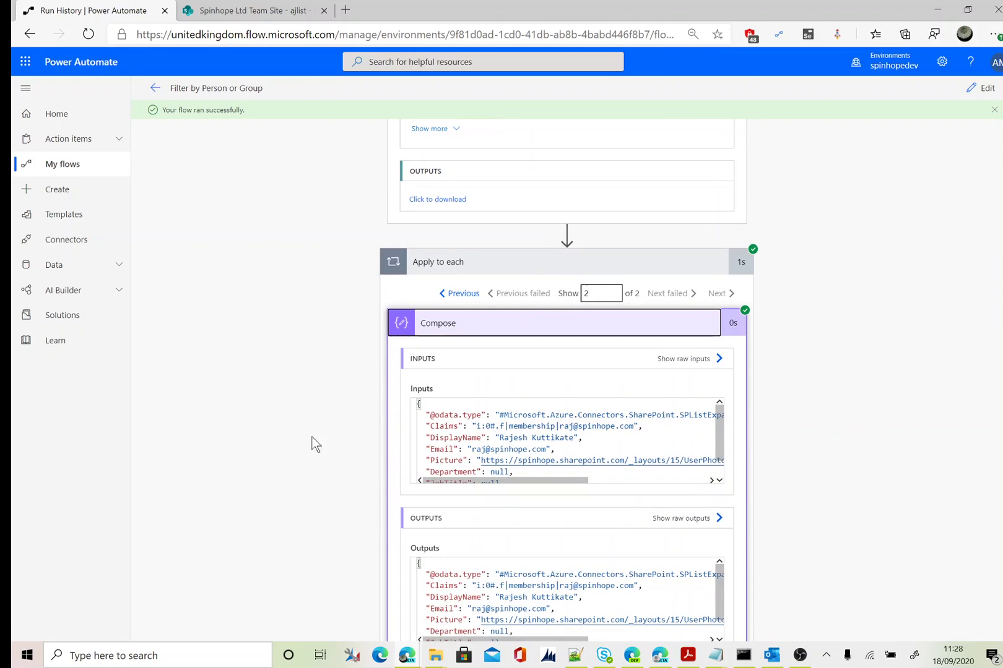
# Compare the Compose Email value across loop iterations 1 and 2.
pyautogui.click(456, 294)
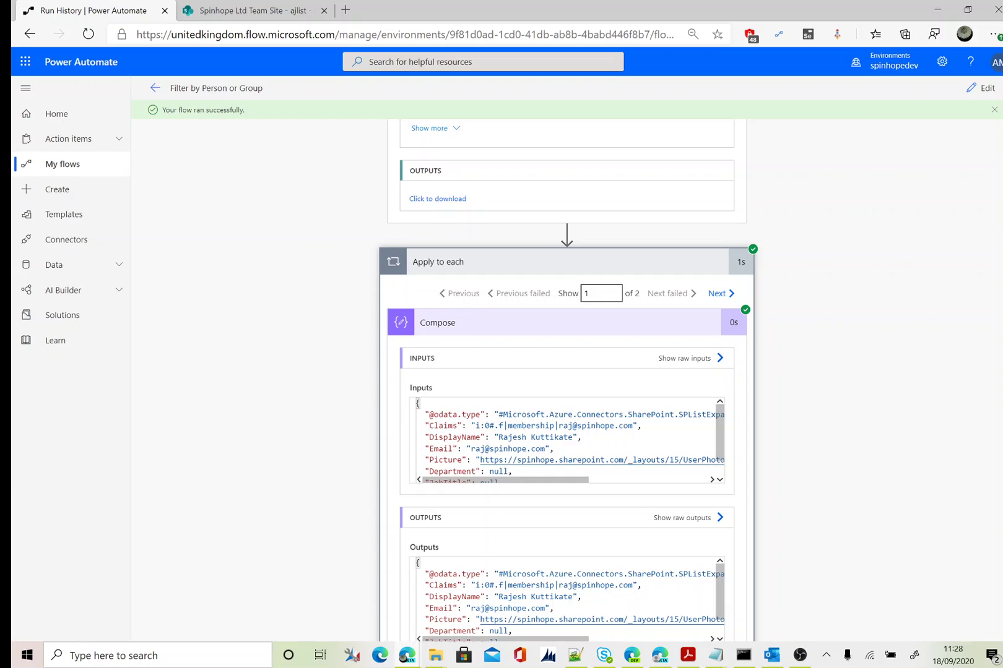
pyautogui.moveTo(466, 449); pyautogui.dragTo(545, 448)
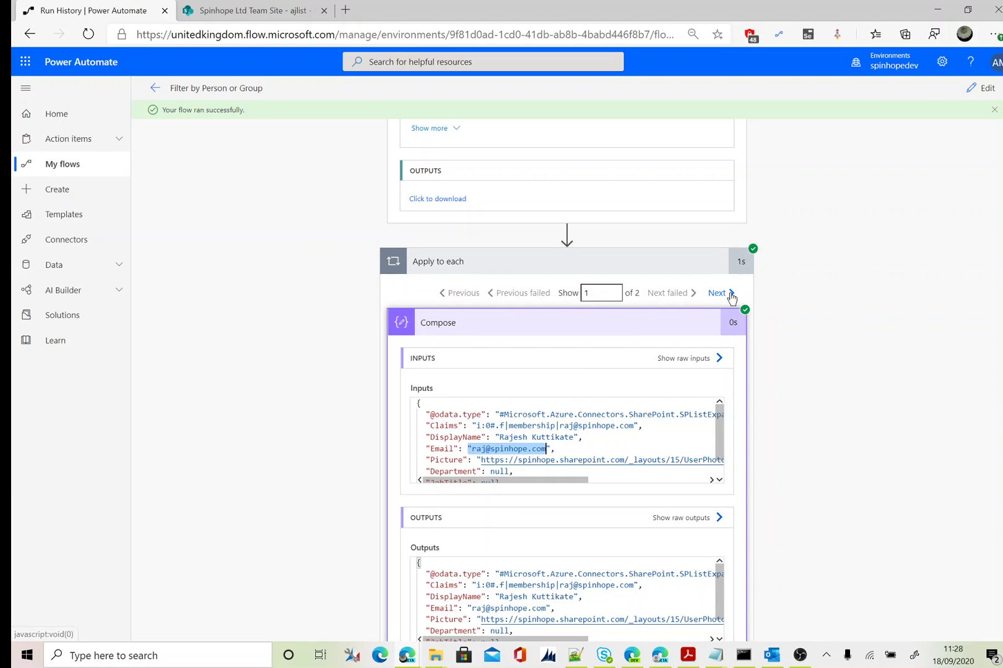
pyautogui.click(725, 294)
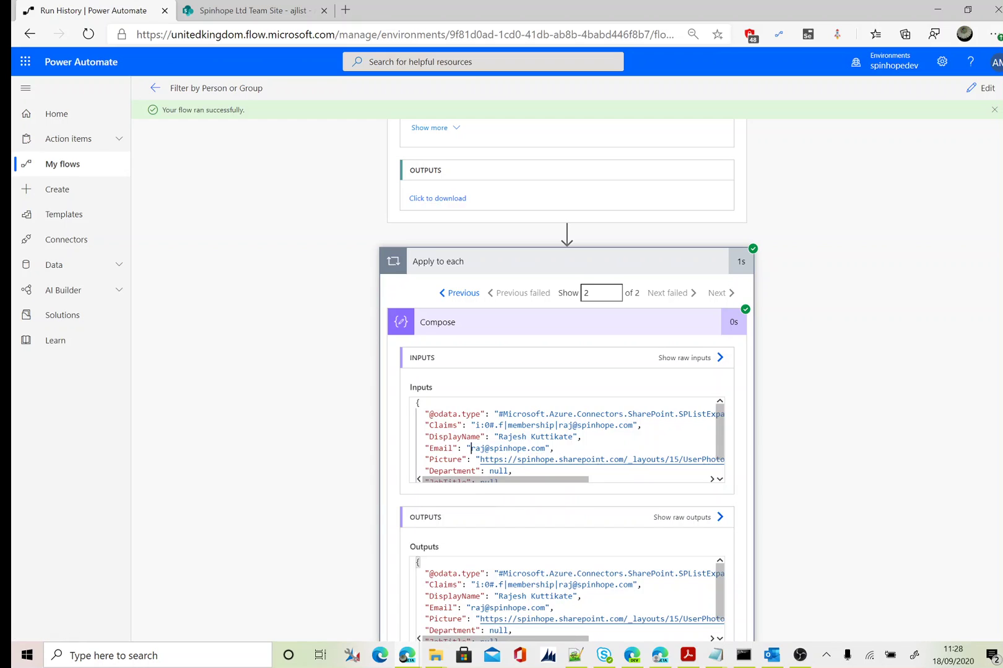
pyautogui.moveTo(471, 448); pyautogui.dragTo(550, 448)
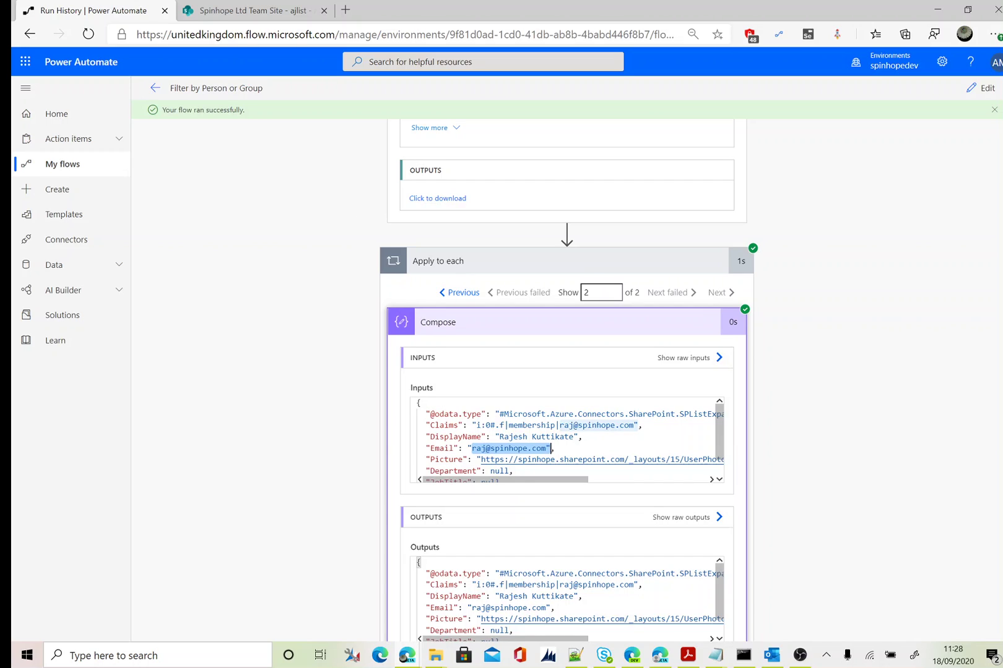
pyautogui.click(419, 403)
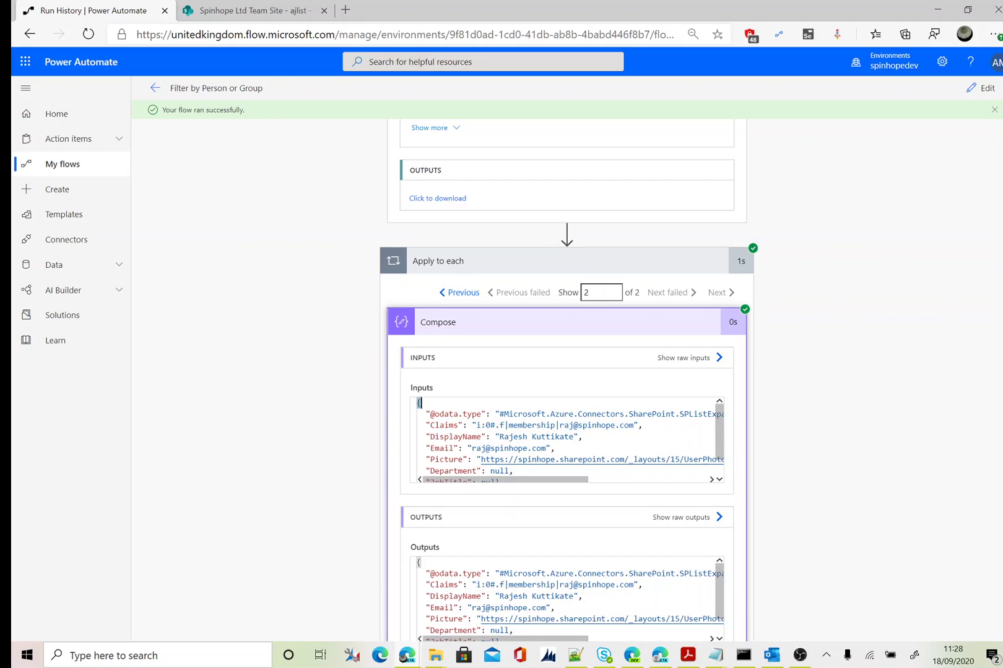
pyautogui.hotkey('shift', 'Down')
pyautogui.hotkey('shift', 'Down')
pyautogui.hotkey('shift', 'Down')
pyautogui.hotkey('shift', 'Down')
pyautogui.hotkey('shift', 'Down')
pyautogui.hotkey('shift', 'Down')
pyautogui.hotkey('shift', 'Down')
pyautogui.hotkey('shift', 'Down')
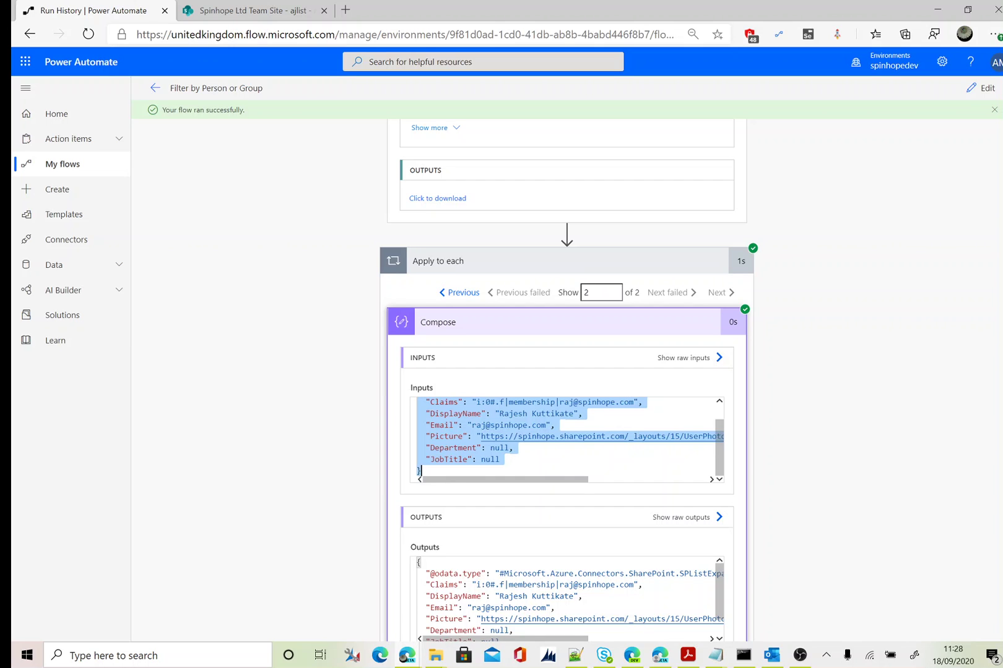
pyautogui.scroll(3, 523, 546)
pyautogui.scroll(-4, 523, 546)
pyautogui.click(448, 426)
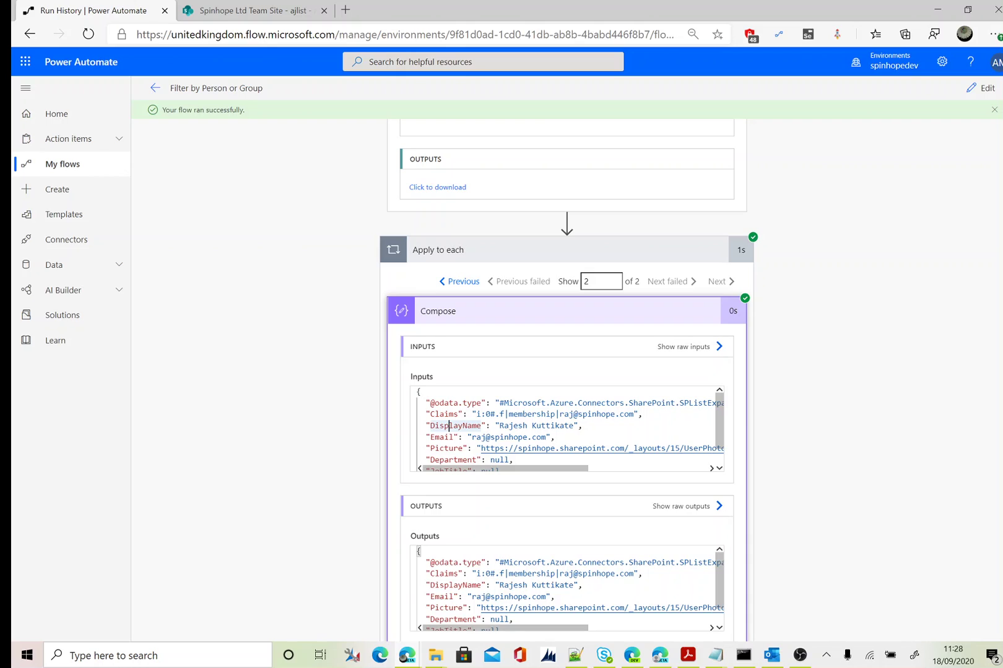
pyautogui.scroll(-3, 566, 427)
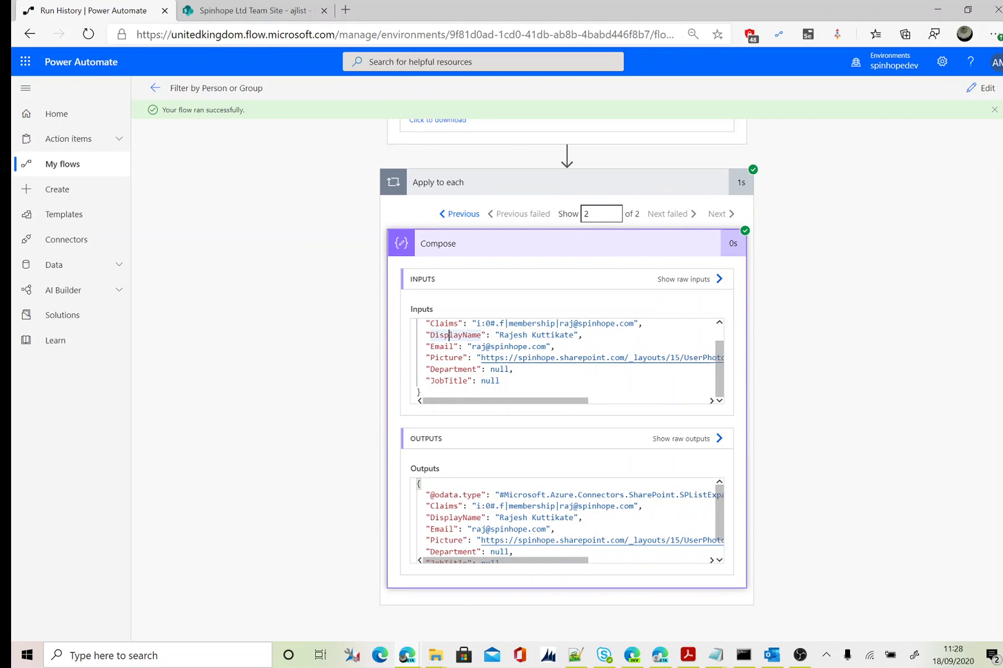
pyautogui.moveTo(500, 381); pyautogui.dragTo(431, 335)
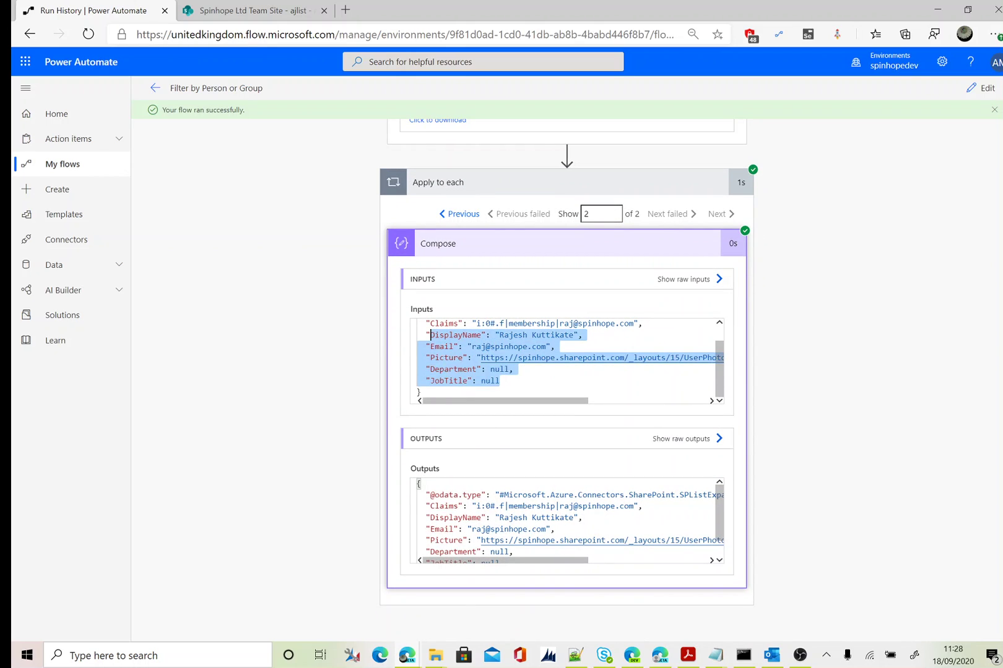
pyautogui.click(468, 358)
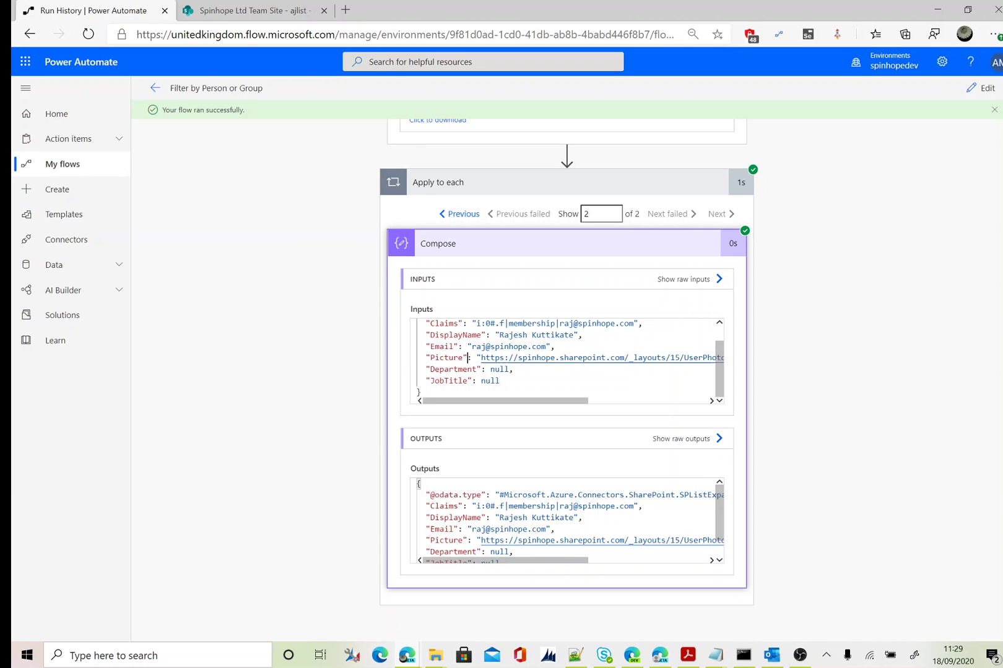
pyautogui.doubleClick(444, 346)
pyautogui.moveTo(430, 334); pyautogui.dragTo(482, 335)
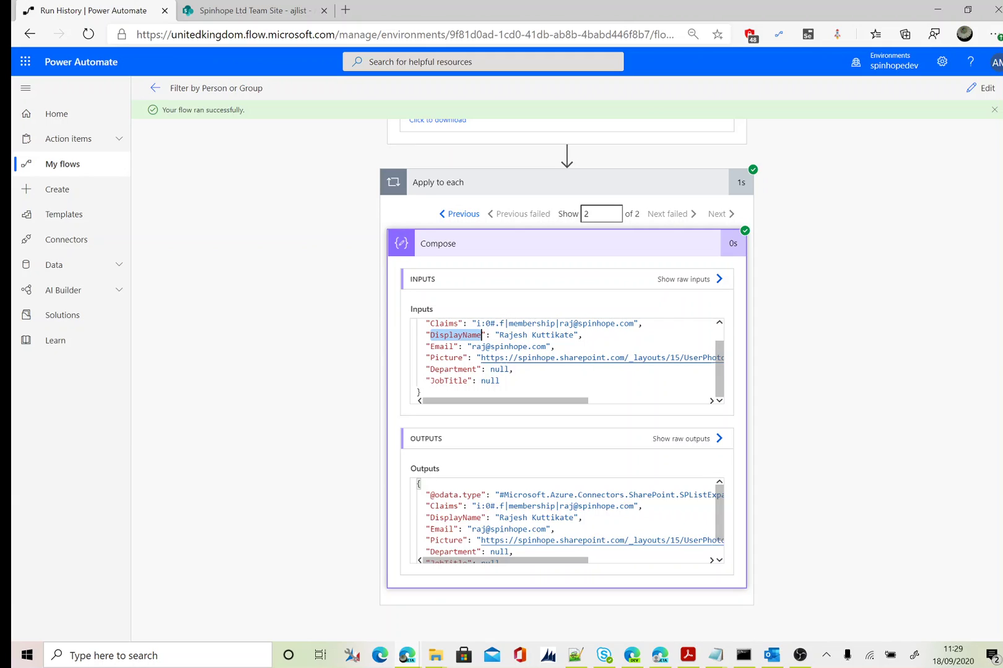
pyautogui.click(431, 335)
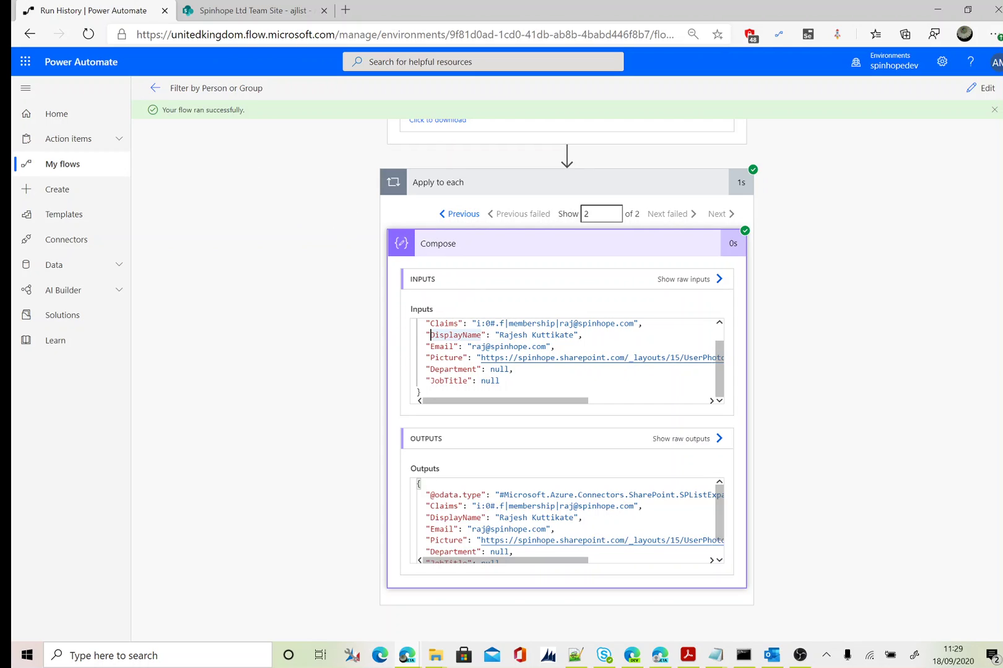
# Open the flow in Edit mode and expand Get items to inspect its Assign_x0020_To/EMail Filter Query.
pyautogui.scroll(4, 566, 371)
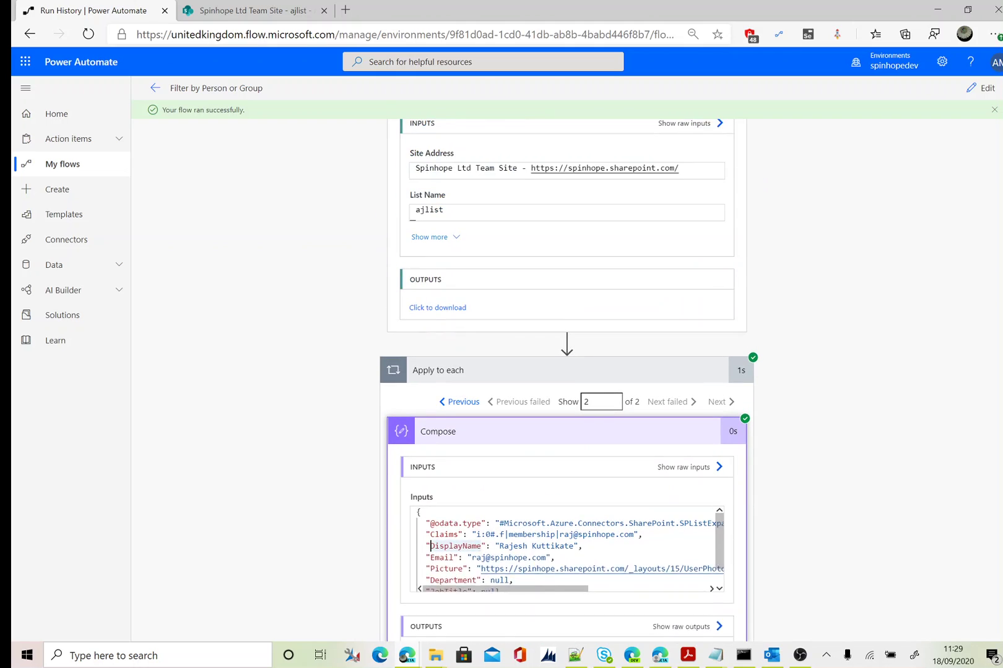
pyautogui.click(983, 89)
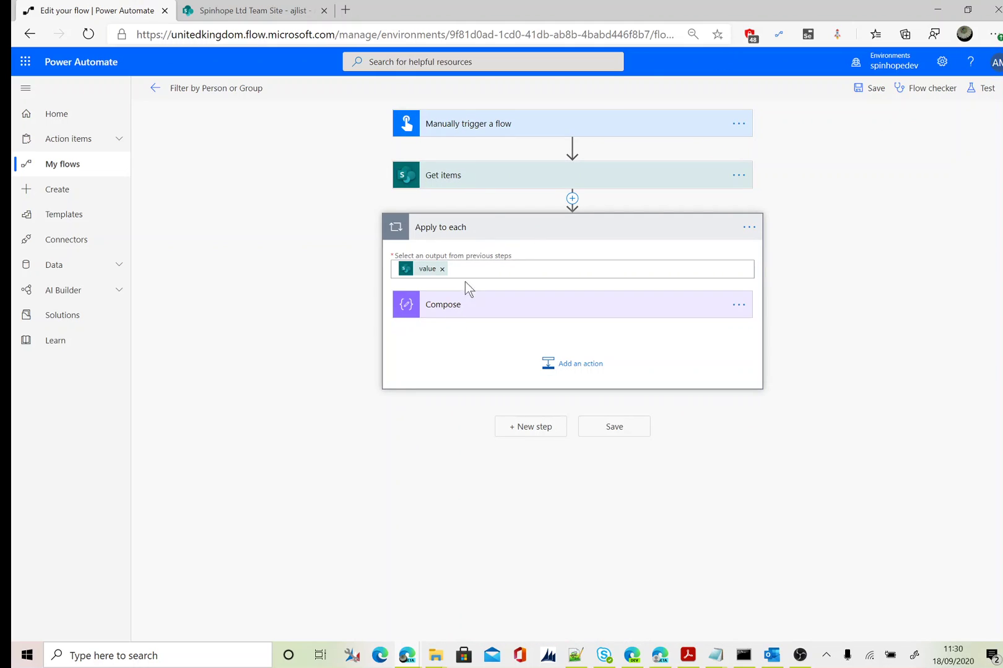
pyautogui.click(475, 179)
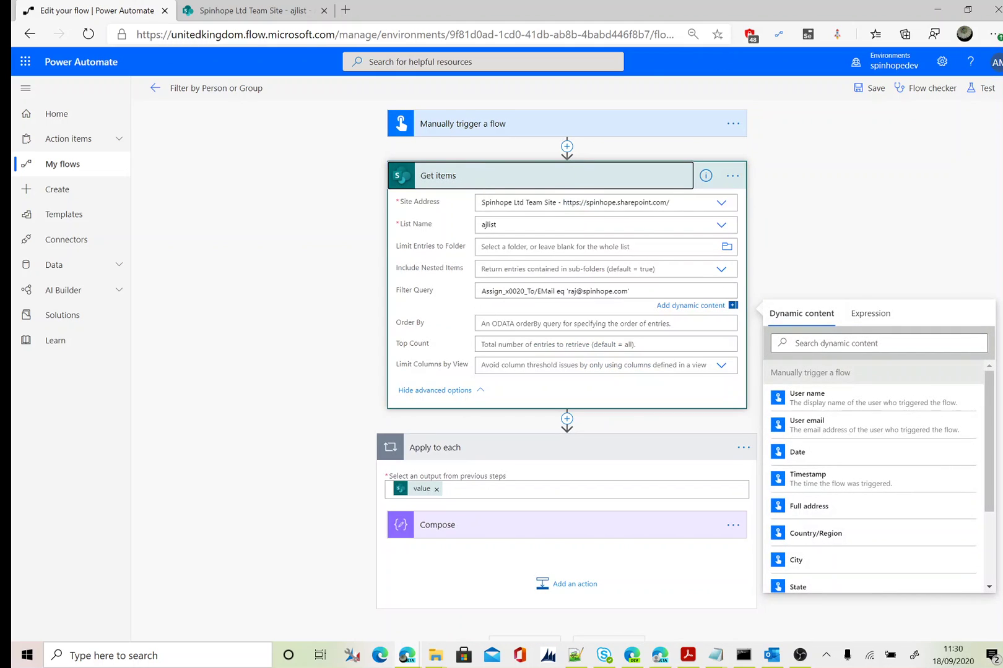
pyautogui.moveTo(481, 291); pyautogui.dragTo(541, 291)
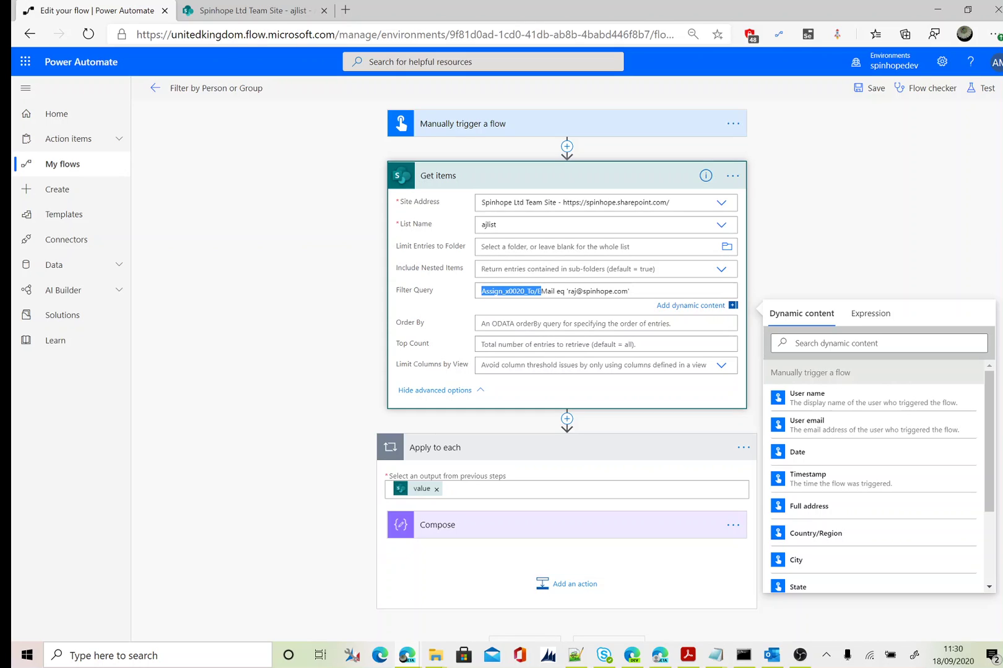
pyautogui.click(520, 291)
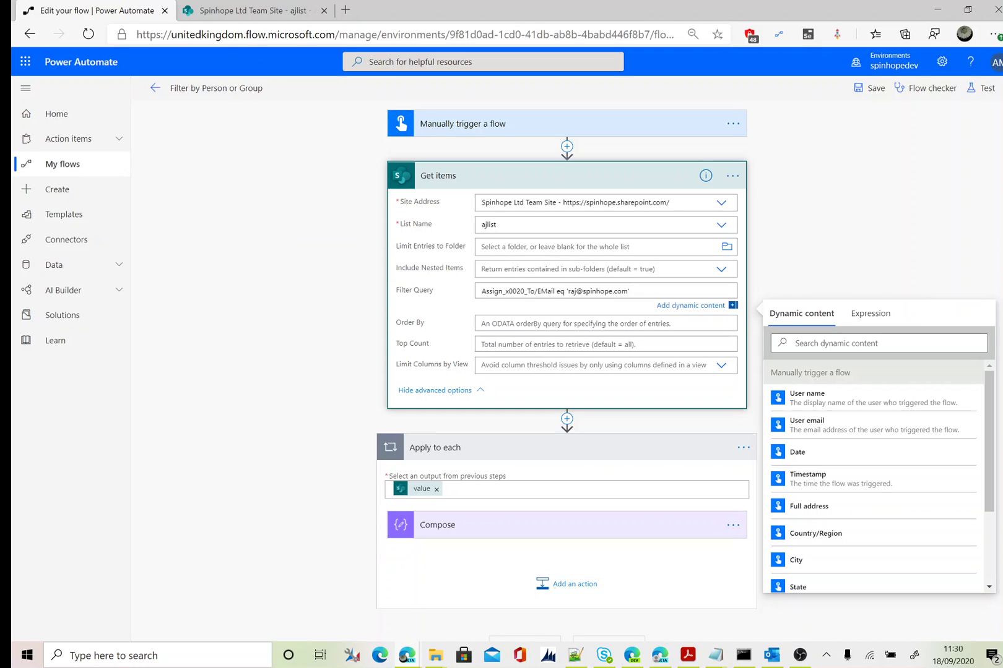